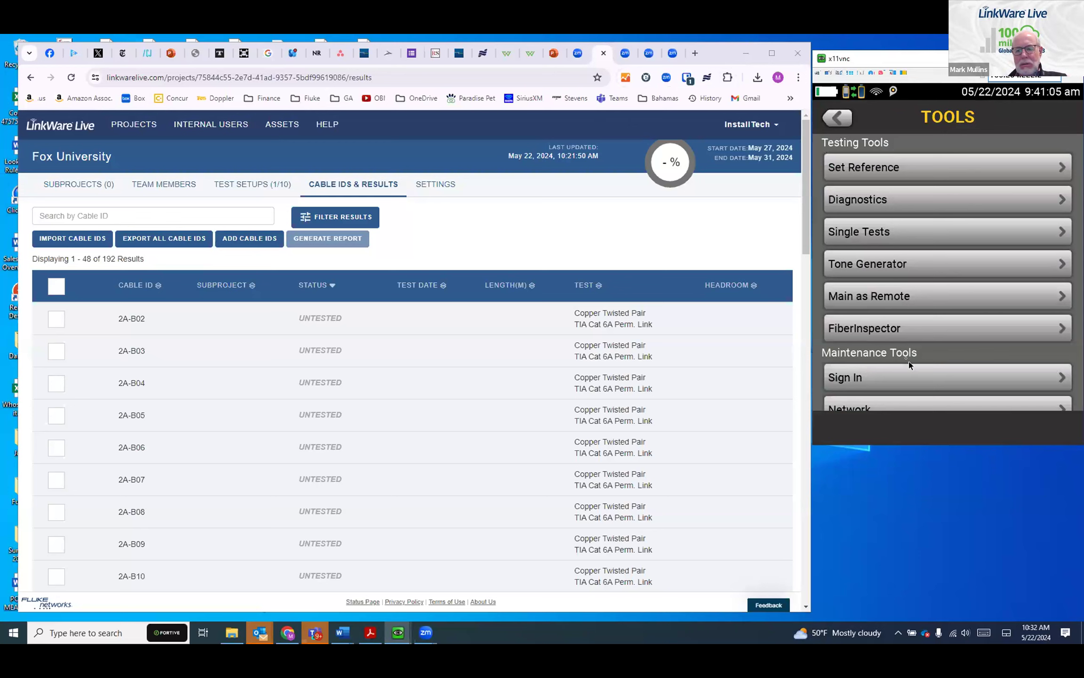
Check the tester's network settings and LinkWare Live sign-in form, and return to its home screen
left_click(921, 406)
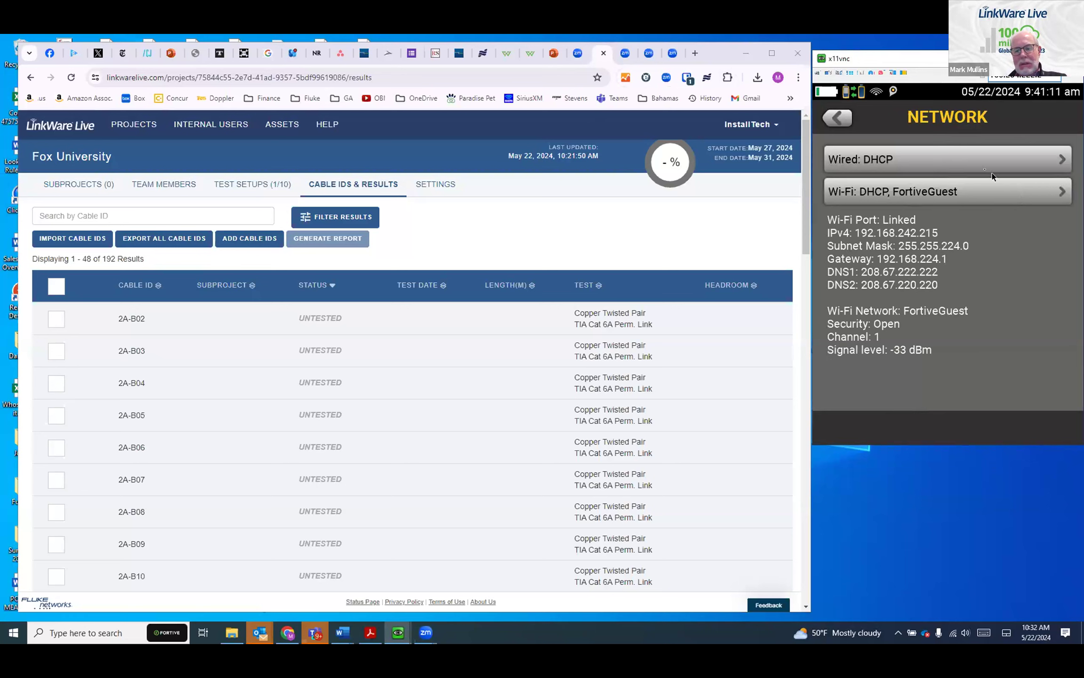
left_click(837, 121)
left_click(903, 376)
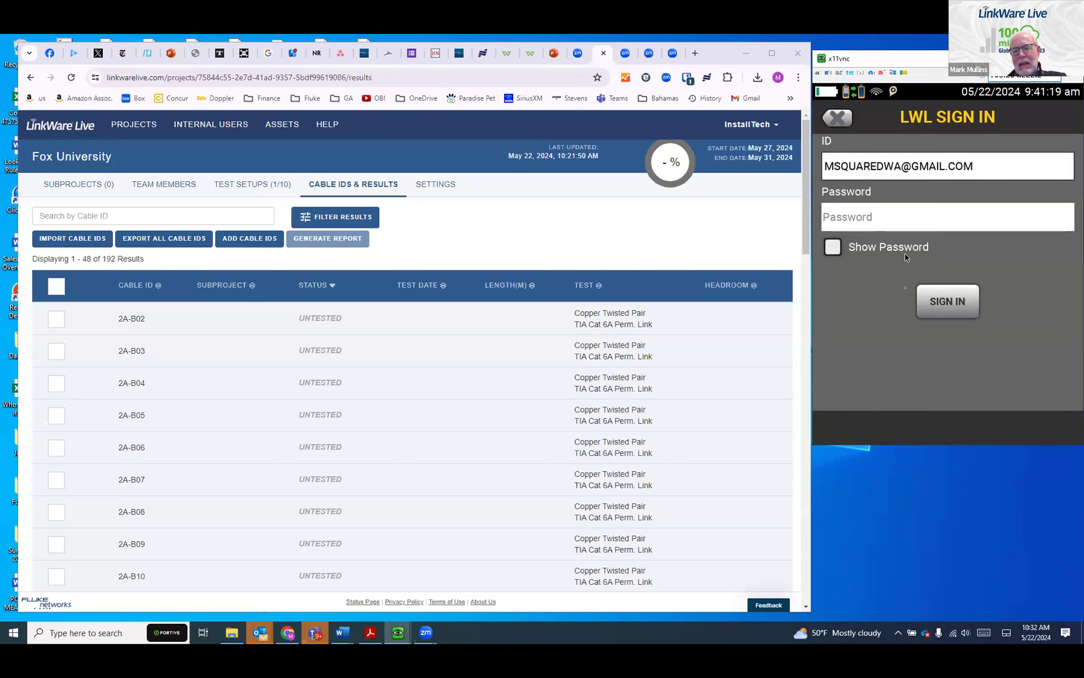
left_click(841, 121)
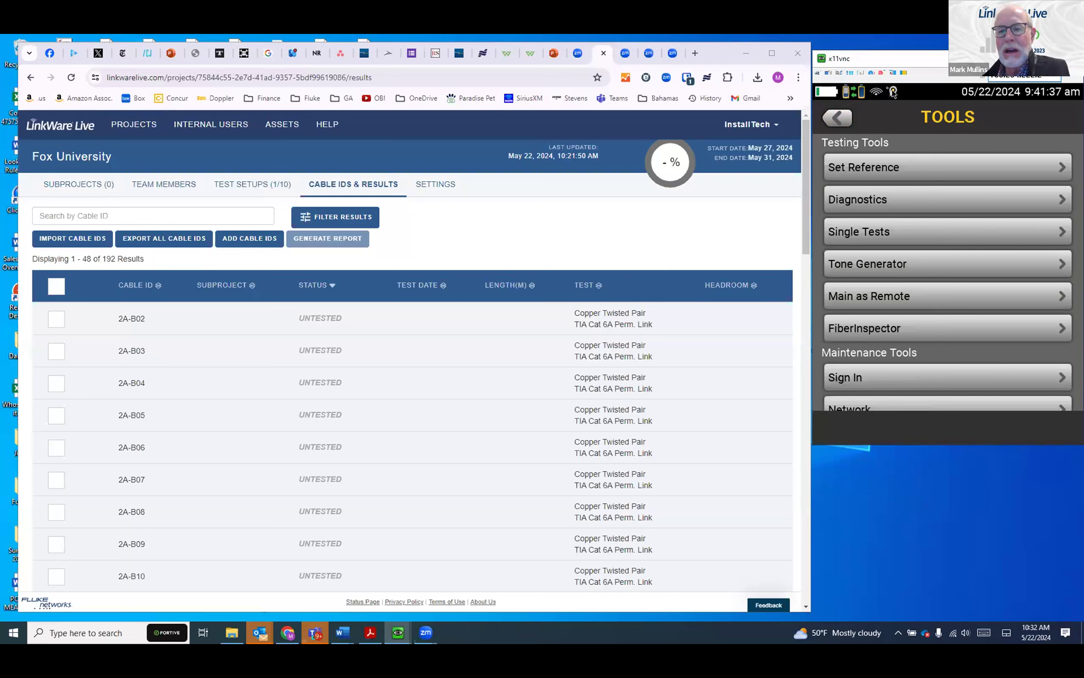
left_click(839, 119)
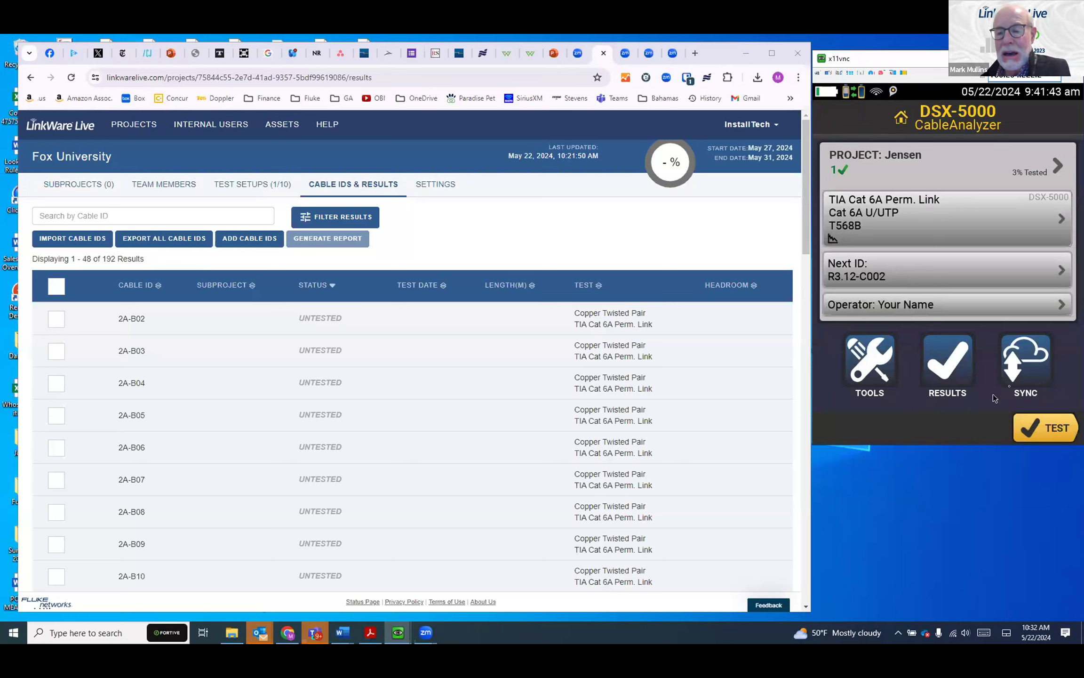
Sign the tester in to LinkWare Live with the account password, choose the InstallTech organization and decline the software update
left_click(1035, 361)
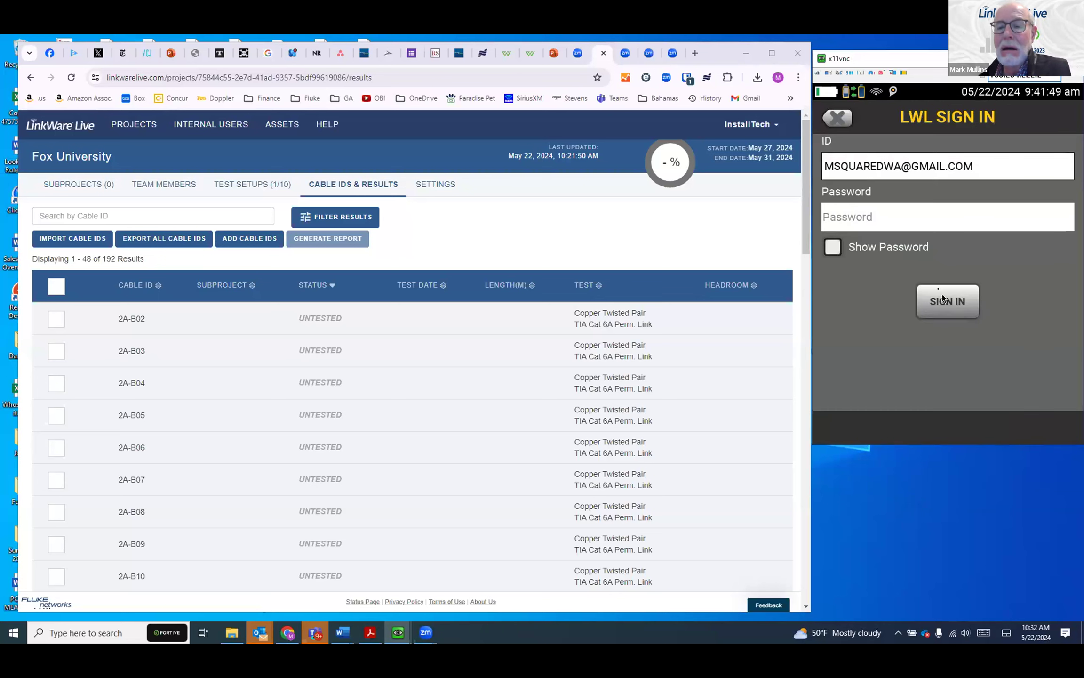
left_click(857, 222)
type("********")
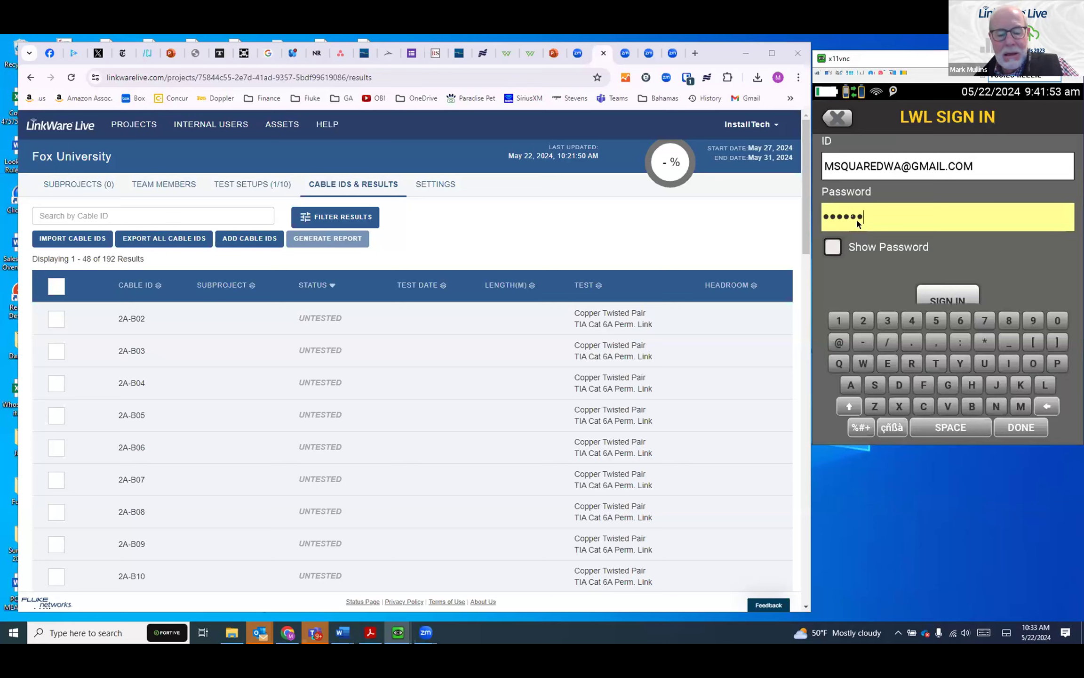
type("***")
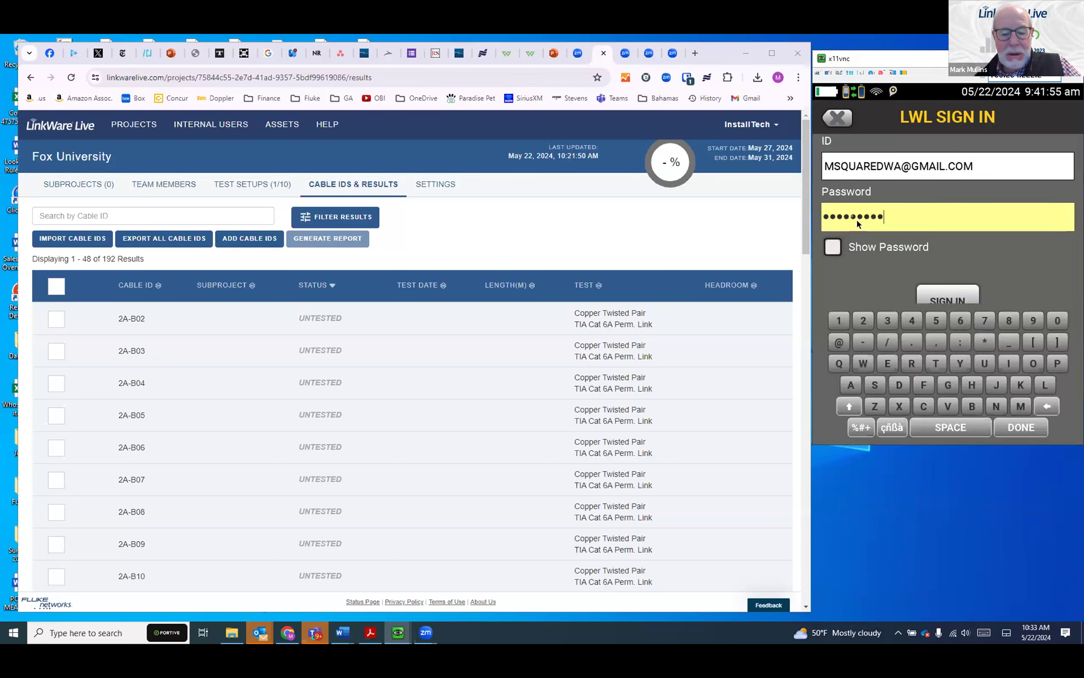
left_click(965, 294)
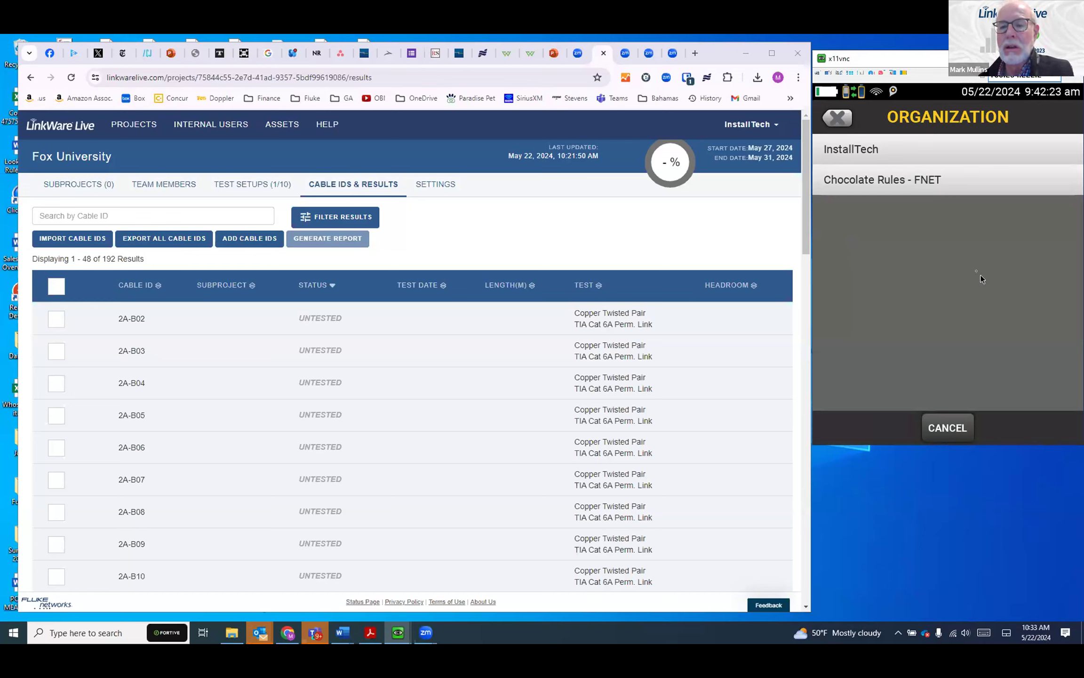
left_click(875, 152)
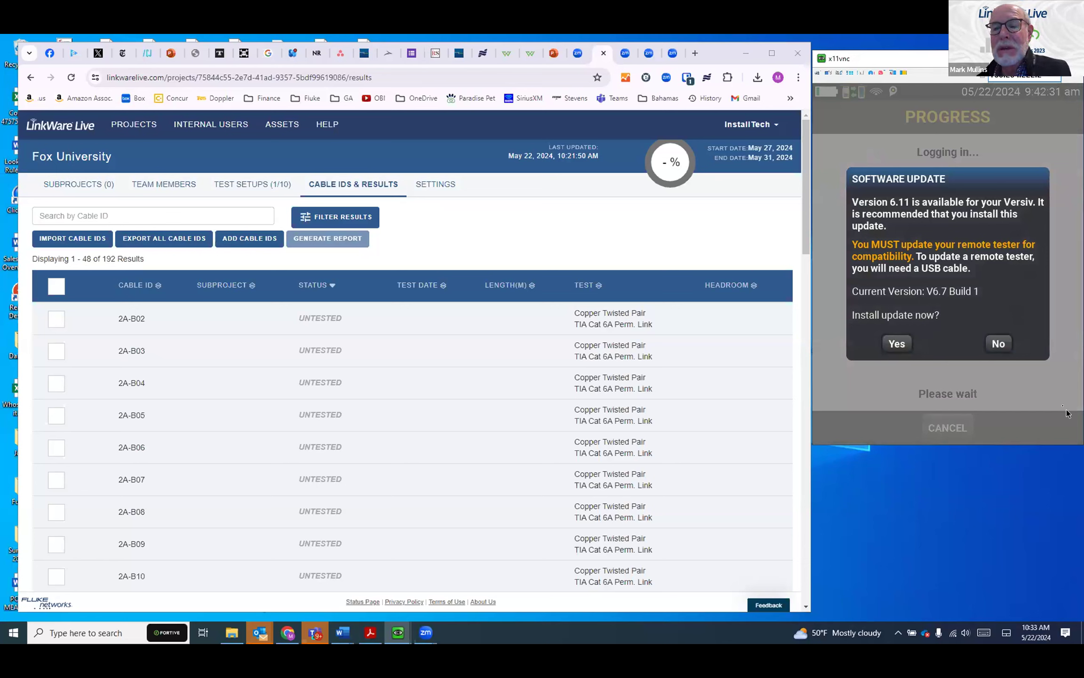
left_click(997, 344)
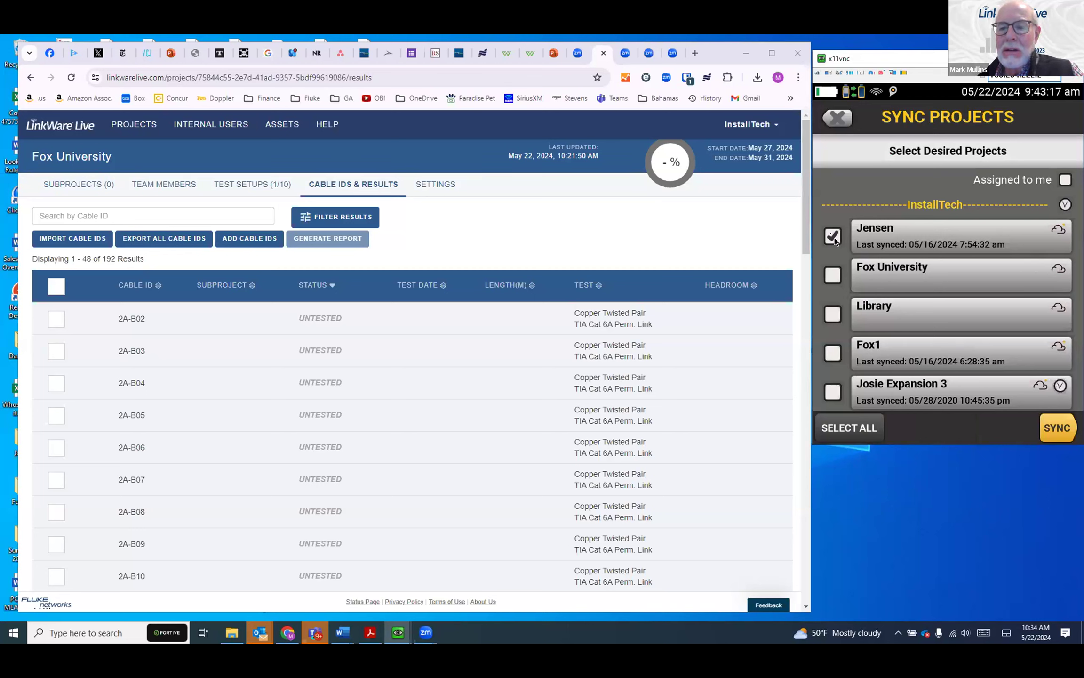
Sync only the Fox University project from LinkWare Live to the tester
left_click(833, 276)
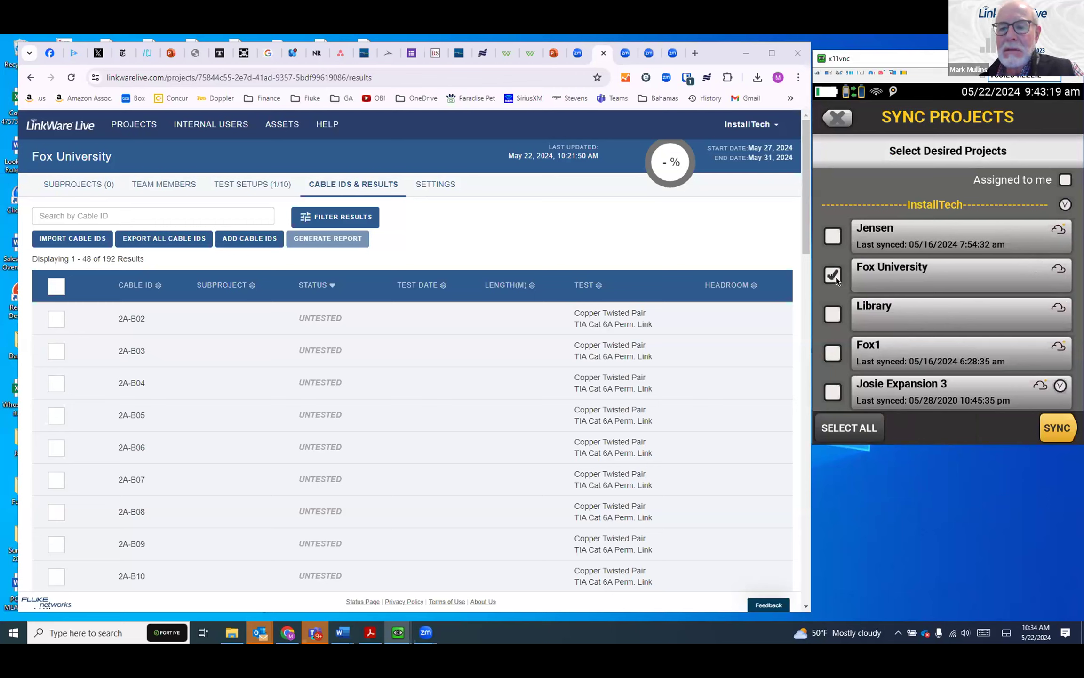
left_click(1057, 428)
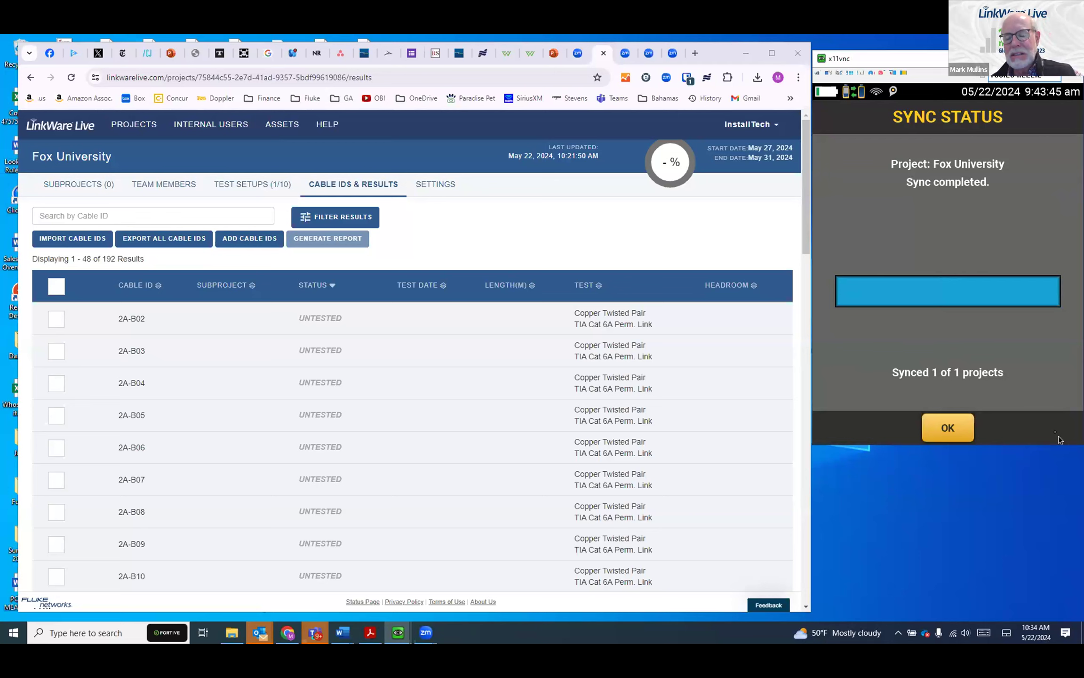
left_click(939, 431)
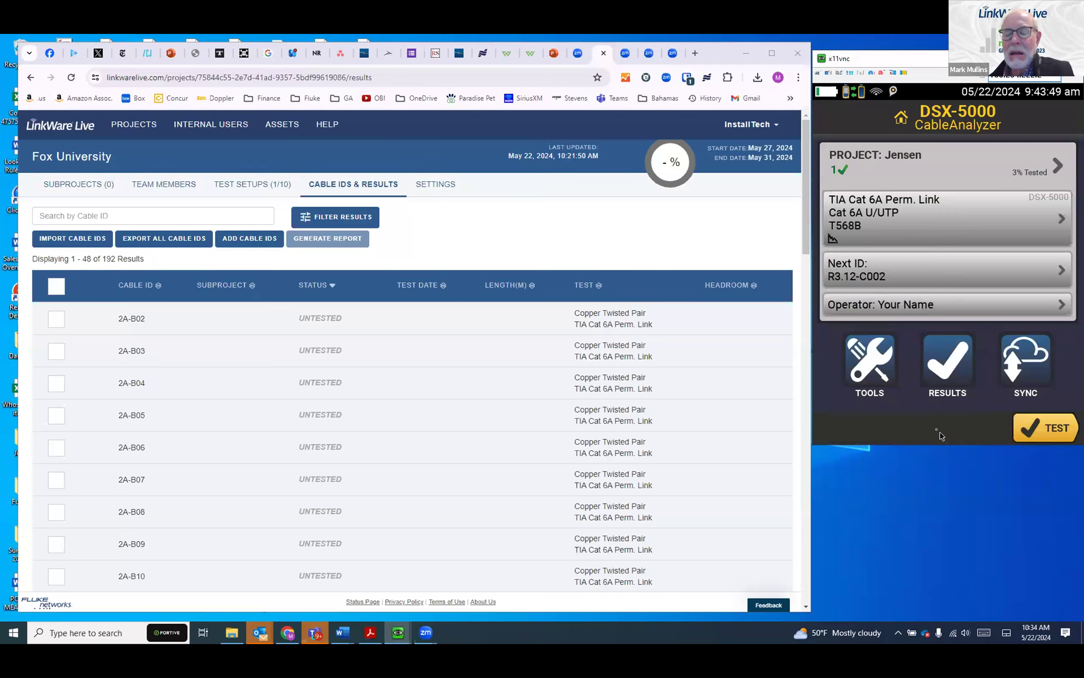
Change the tester's active project from Jensen to Fox University
left_click(907, 175)
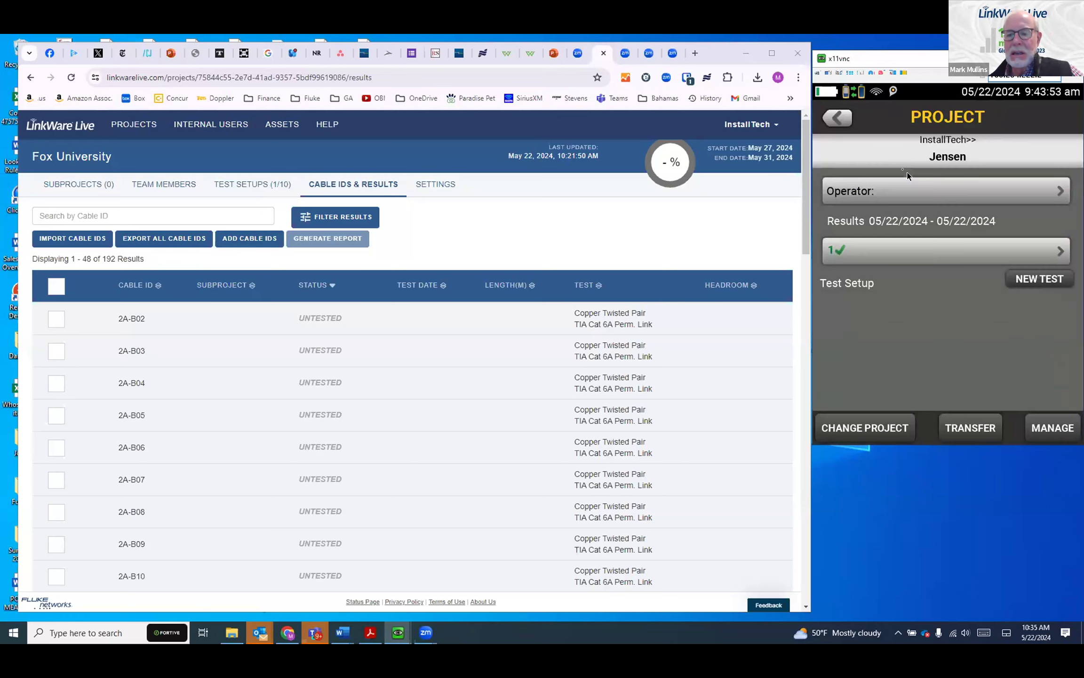
left_click(875, 430)
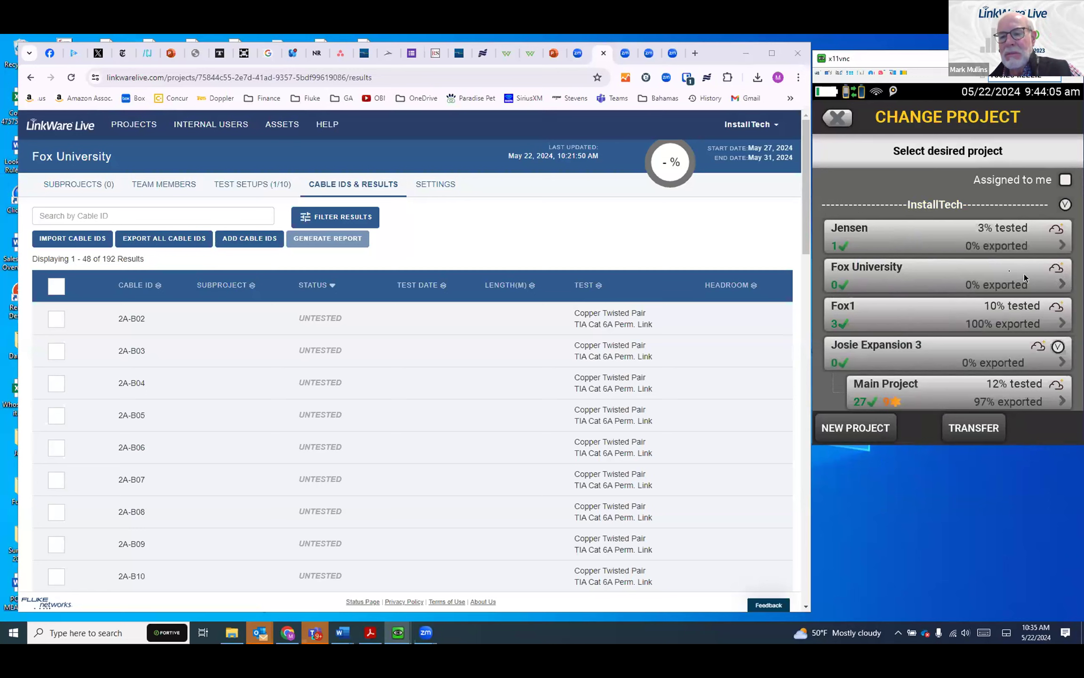
left_click(994, 279)
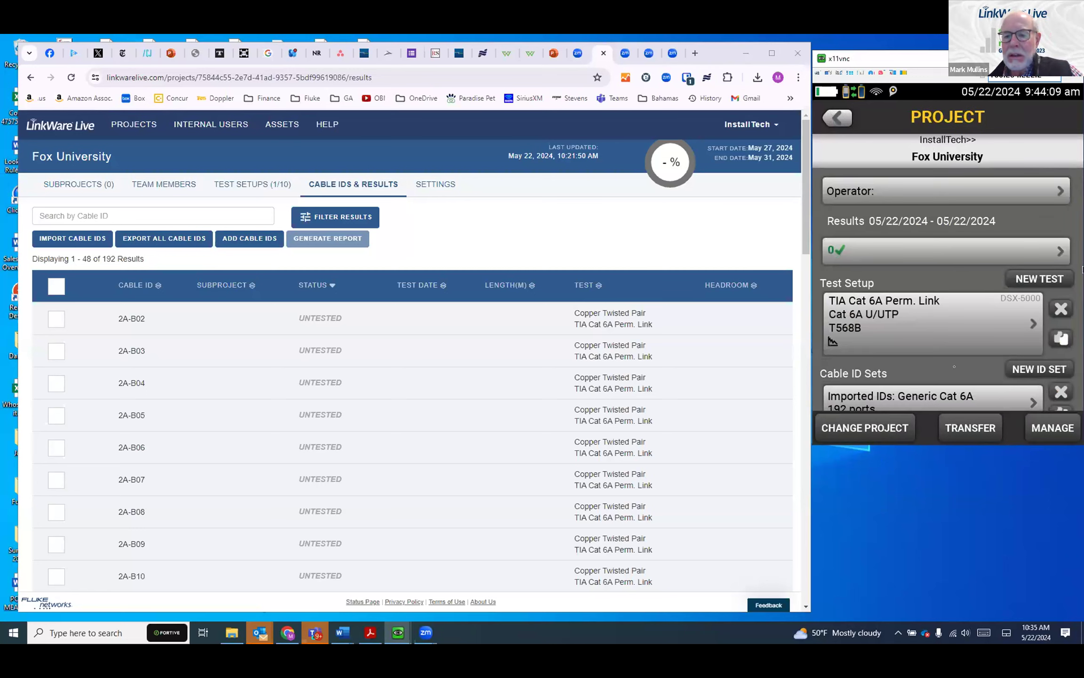
Review the imported Generic Cat 6A cable ID set of Fox University and return to the home screen
left_click(906, 403)
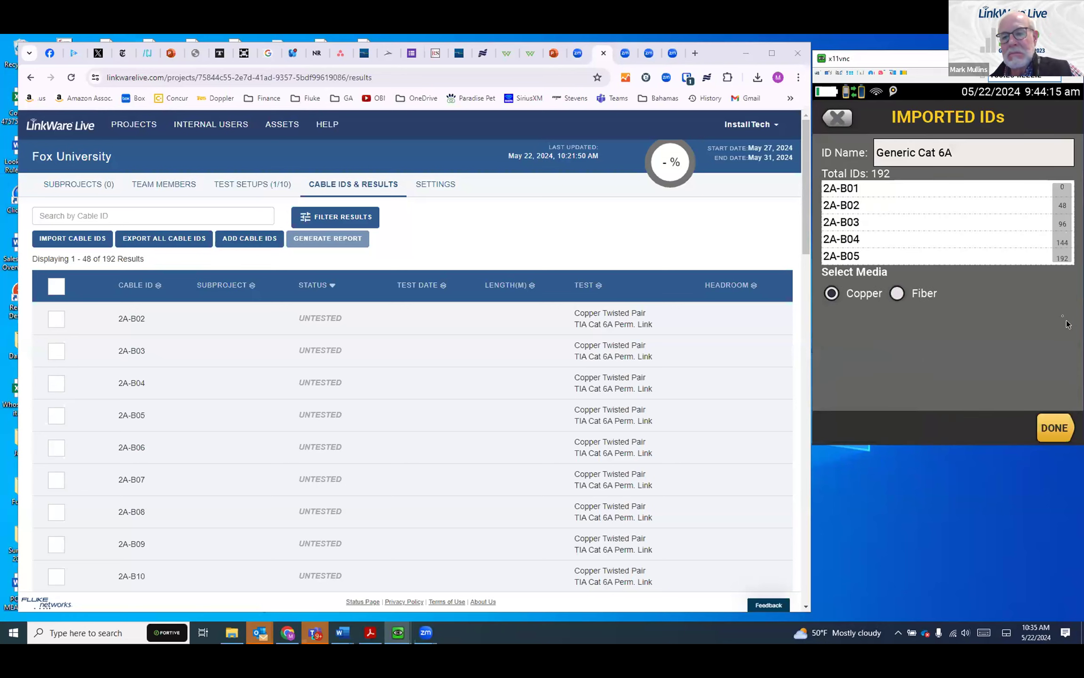
left_click(839, 118)
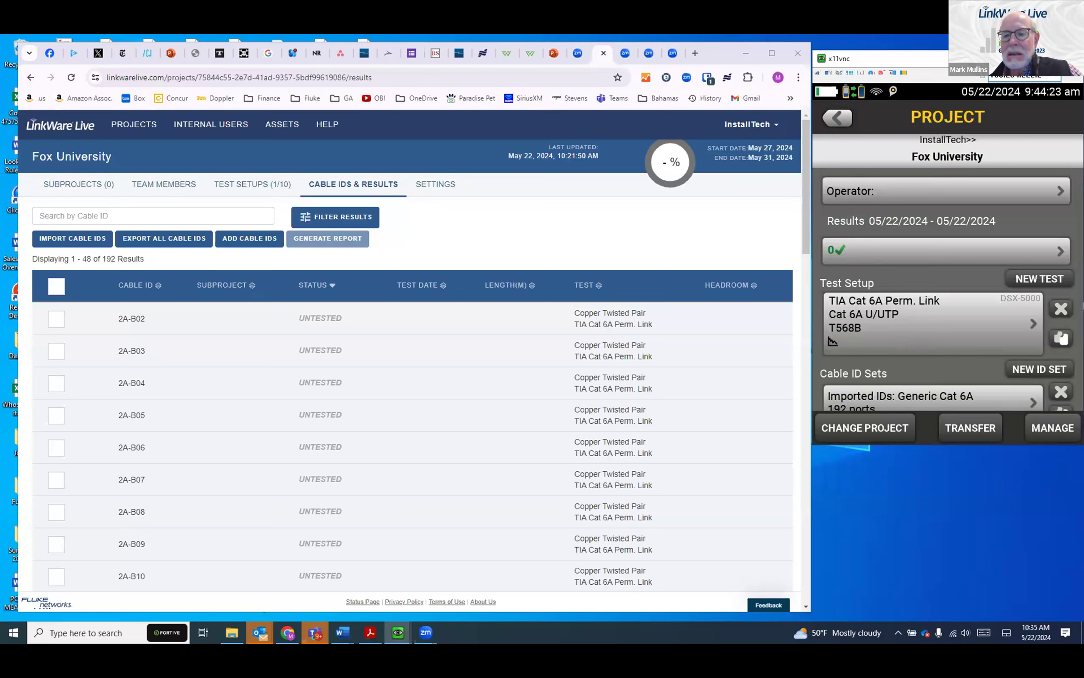
left_click(843, 121)
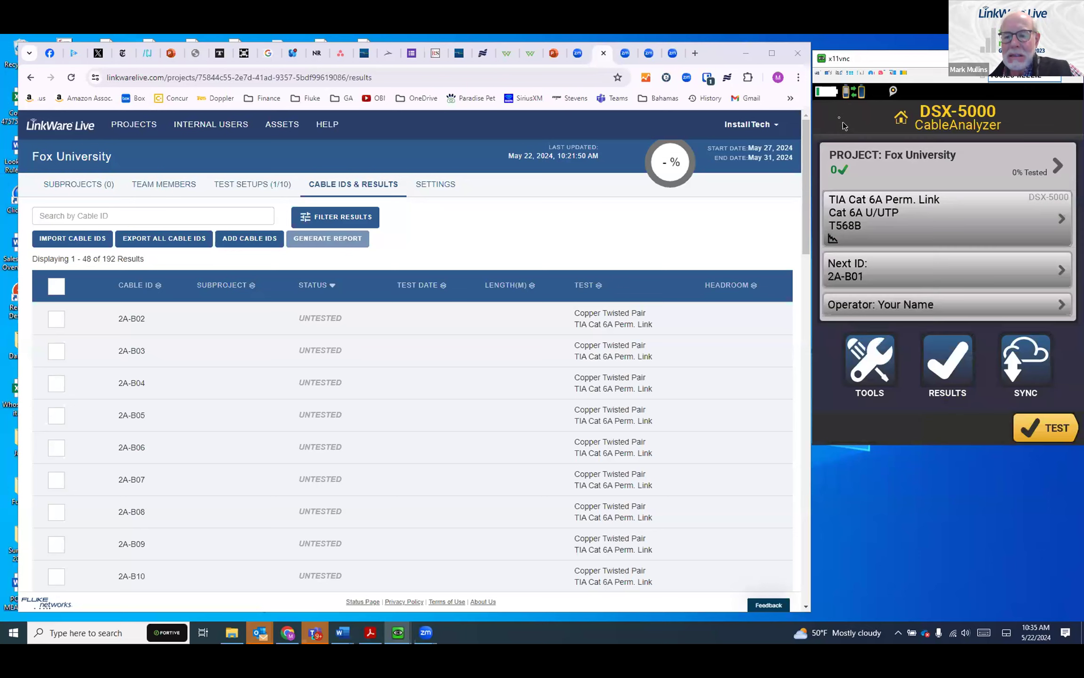
Choose 2A-B07 as the next cable ID and run the tests for cables 2A-B07 and 2A-B08
left_click(875, 272)
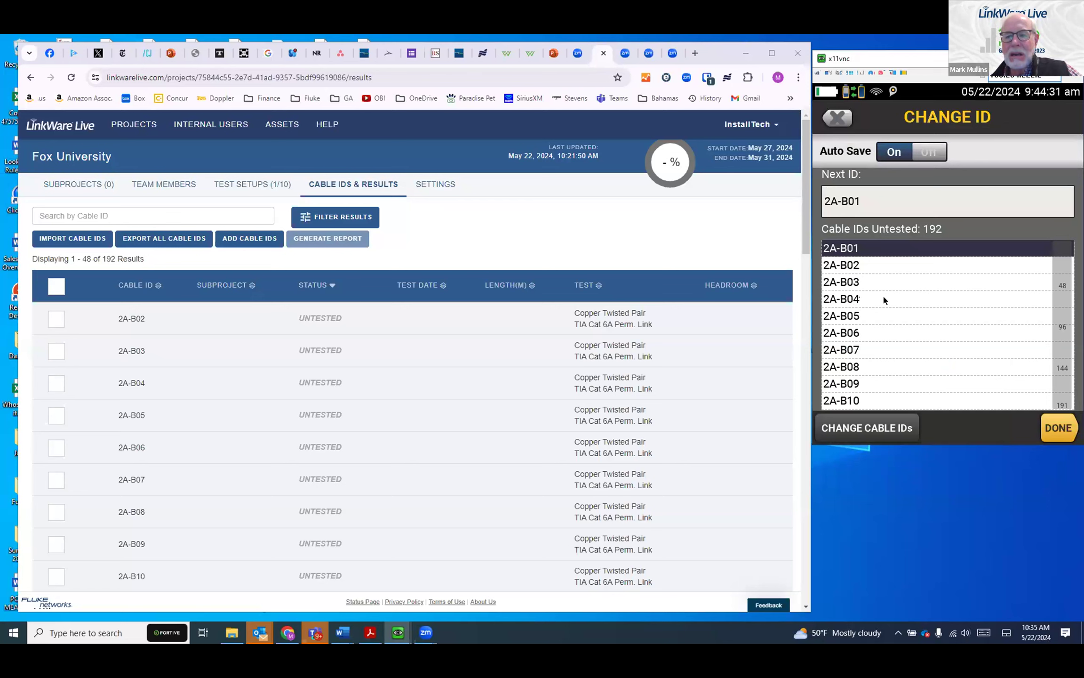
left_click(861, 349)
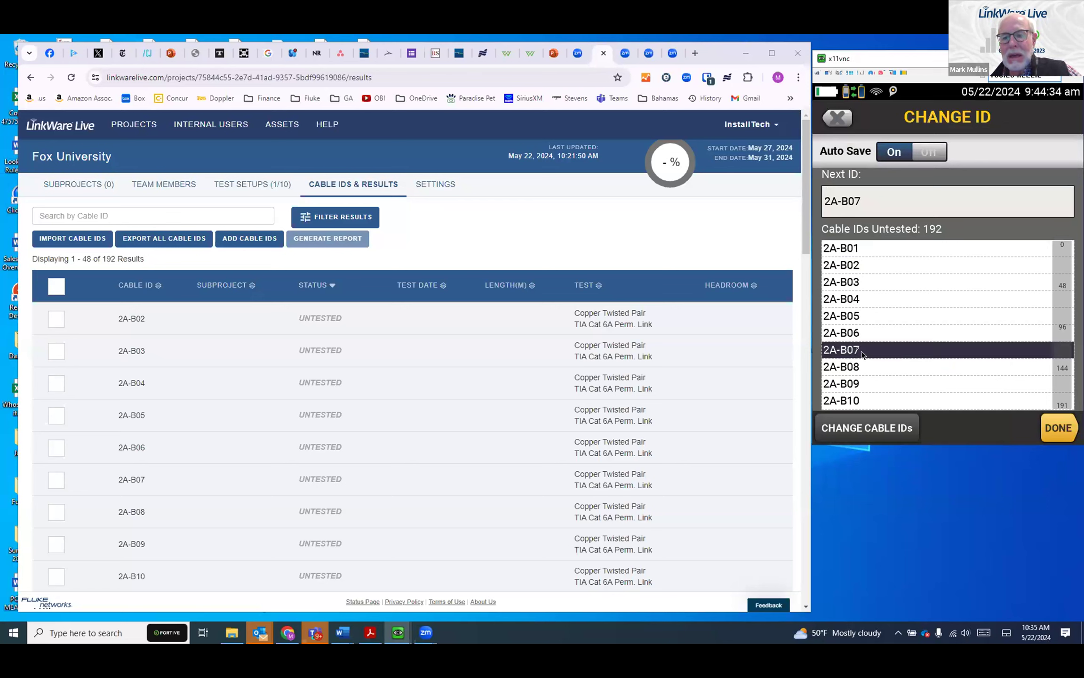
left_click(1067, 440)
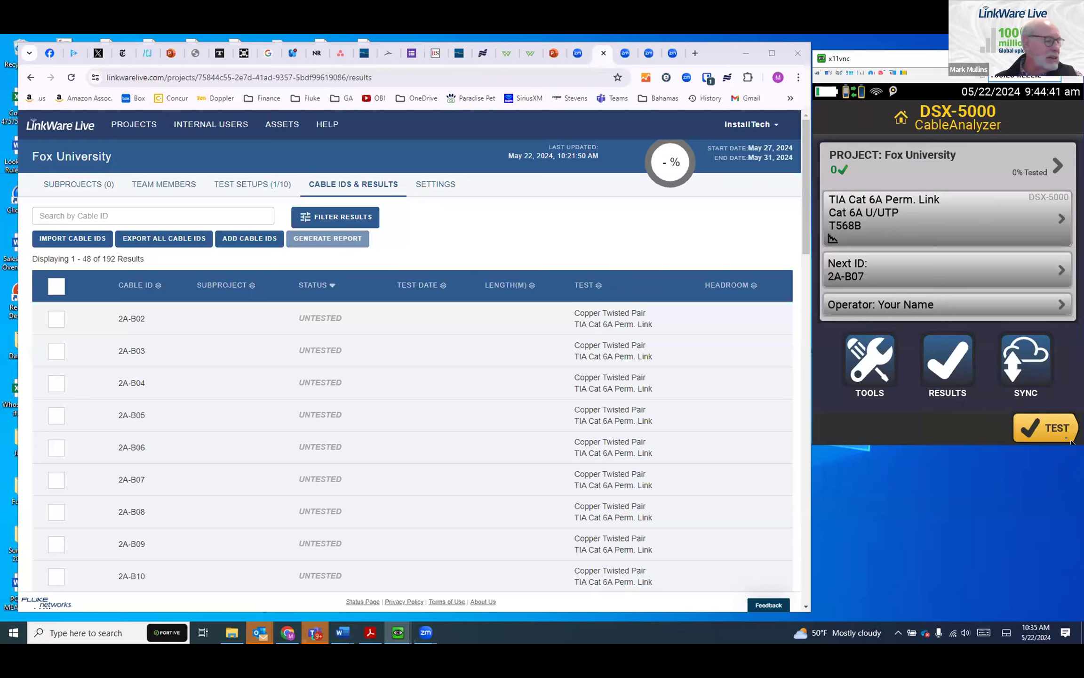
left_click(1070, 440)
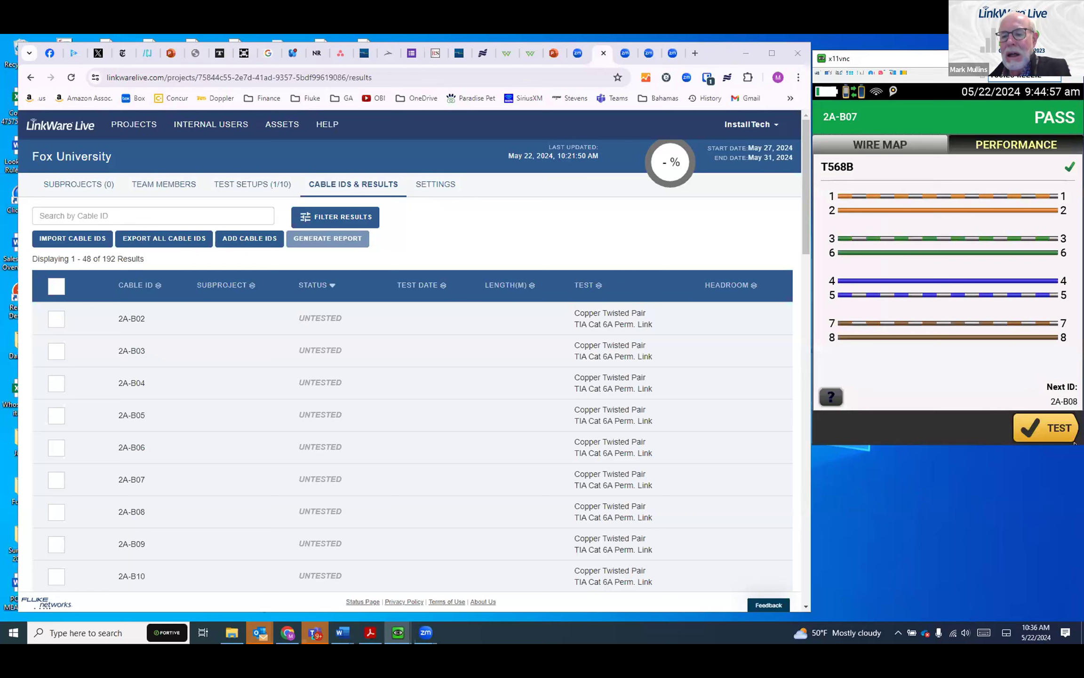
left_click(1043, 433)
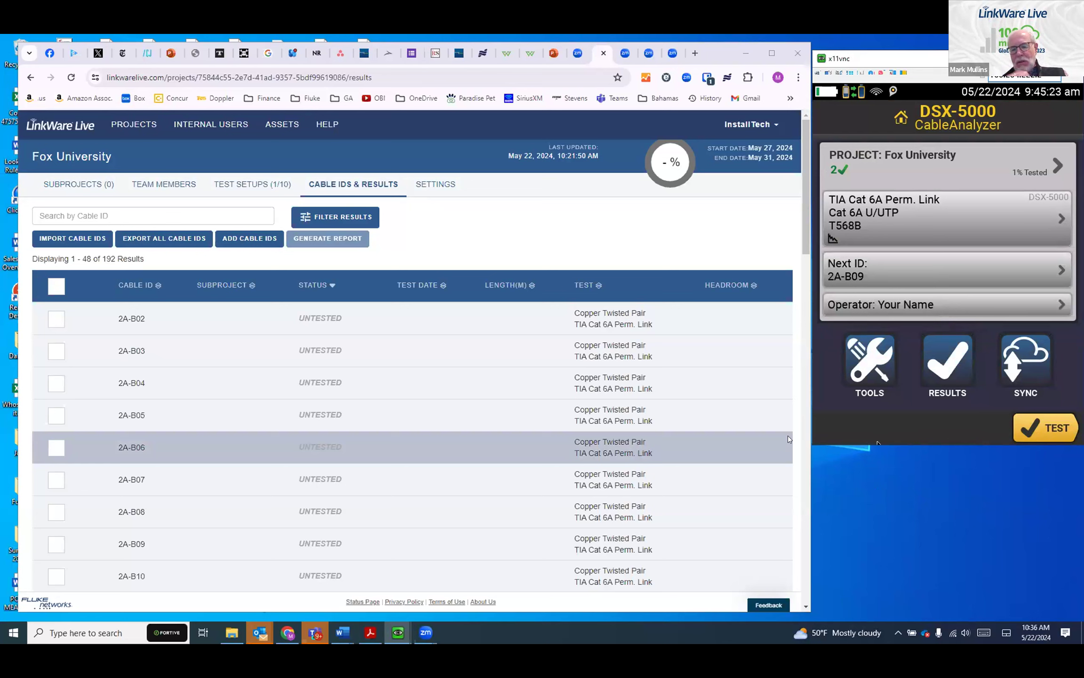
Sync the Fox University test results to LinkWare Live and open the saved 2A-B08 result on the tester
left_click(1028, 361)
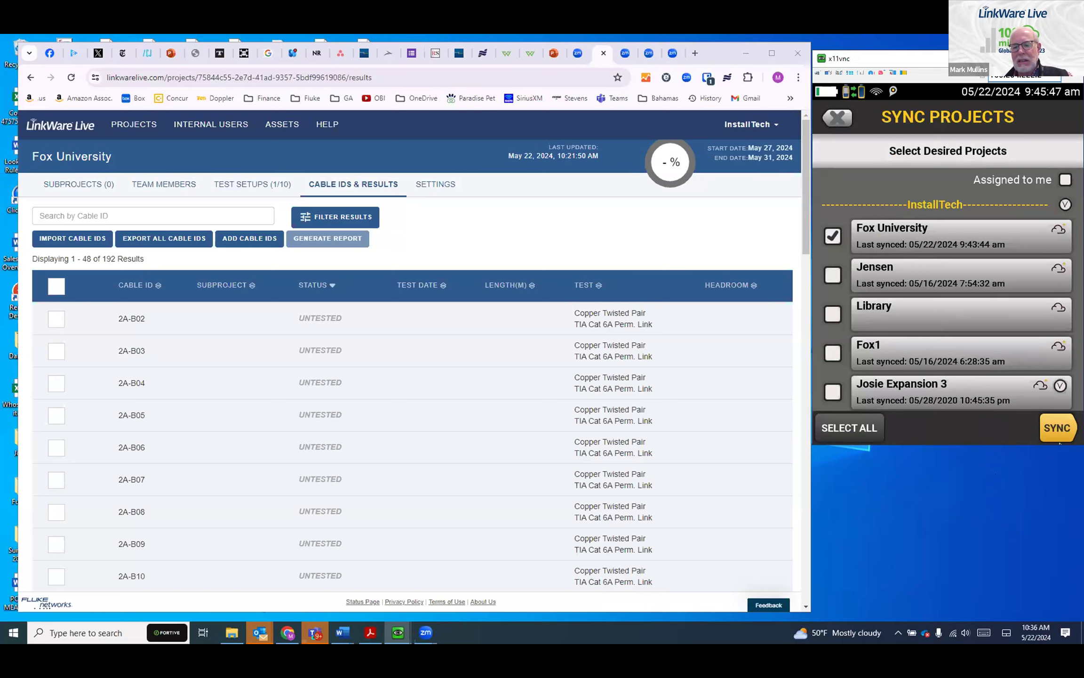
left_click(1056, 428)
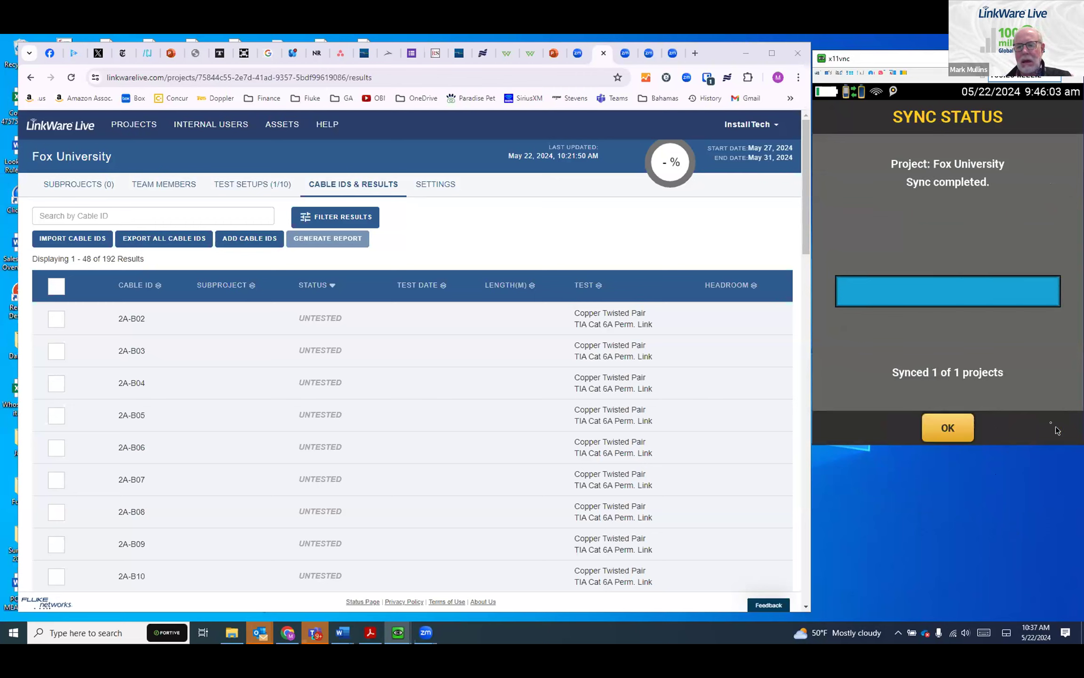
left_click(946, 431)
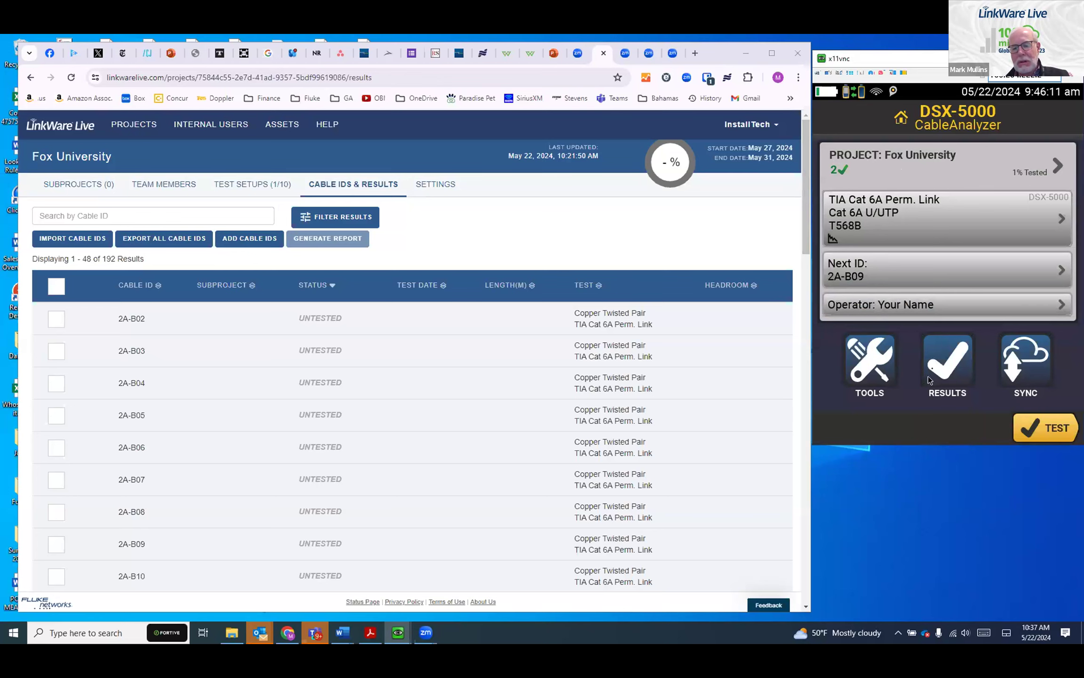
left_click(947, 371)
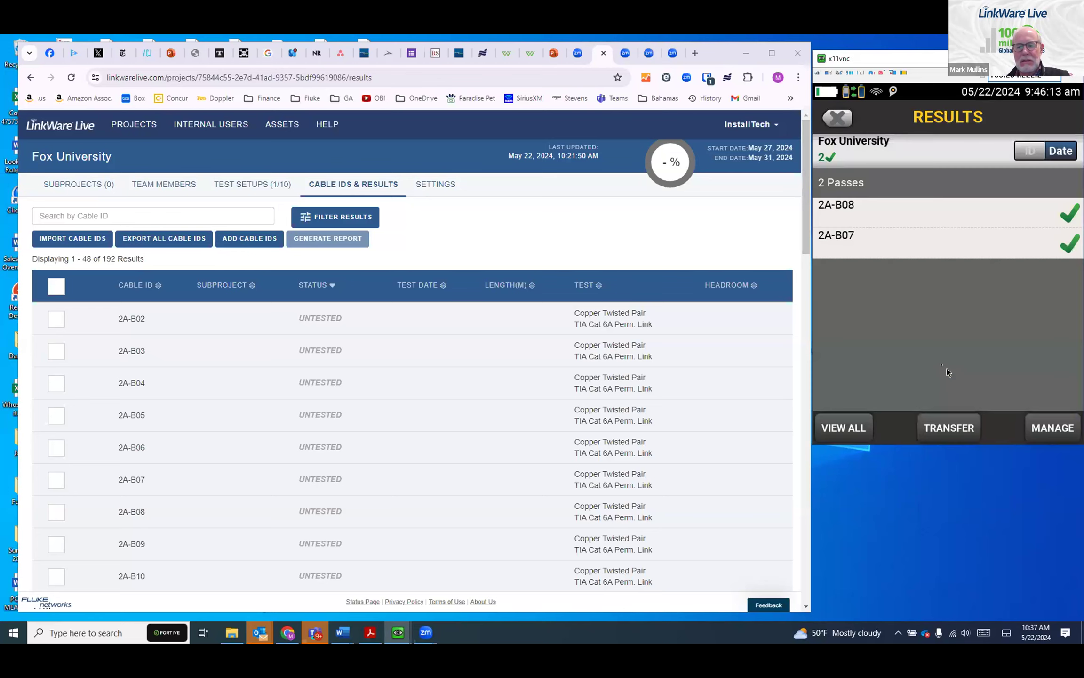
left_click(917, 212)
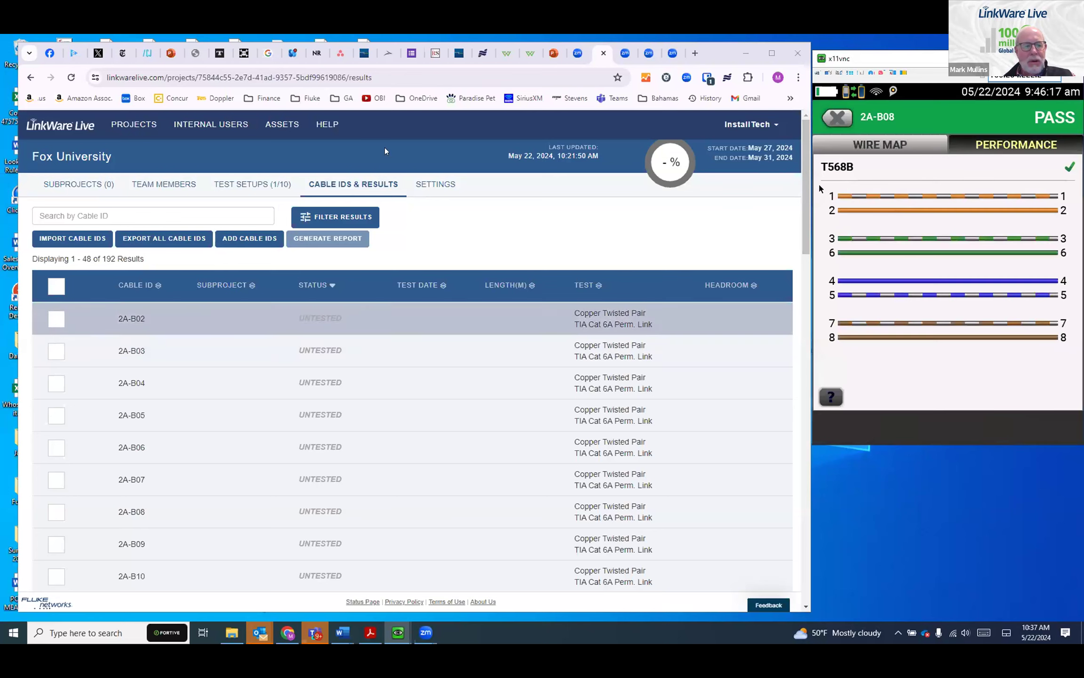
Reload the Fox University cable results and look through the first two pages of cable IDs for the tested cables
left_click(458, 222)
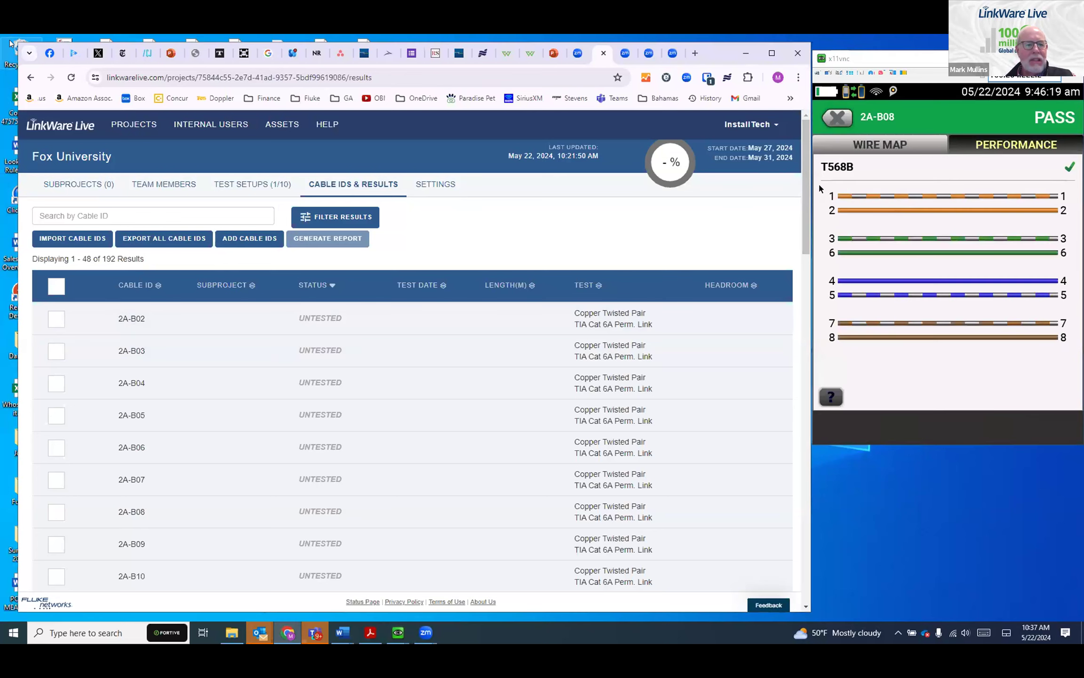
left_click(70, 77)
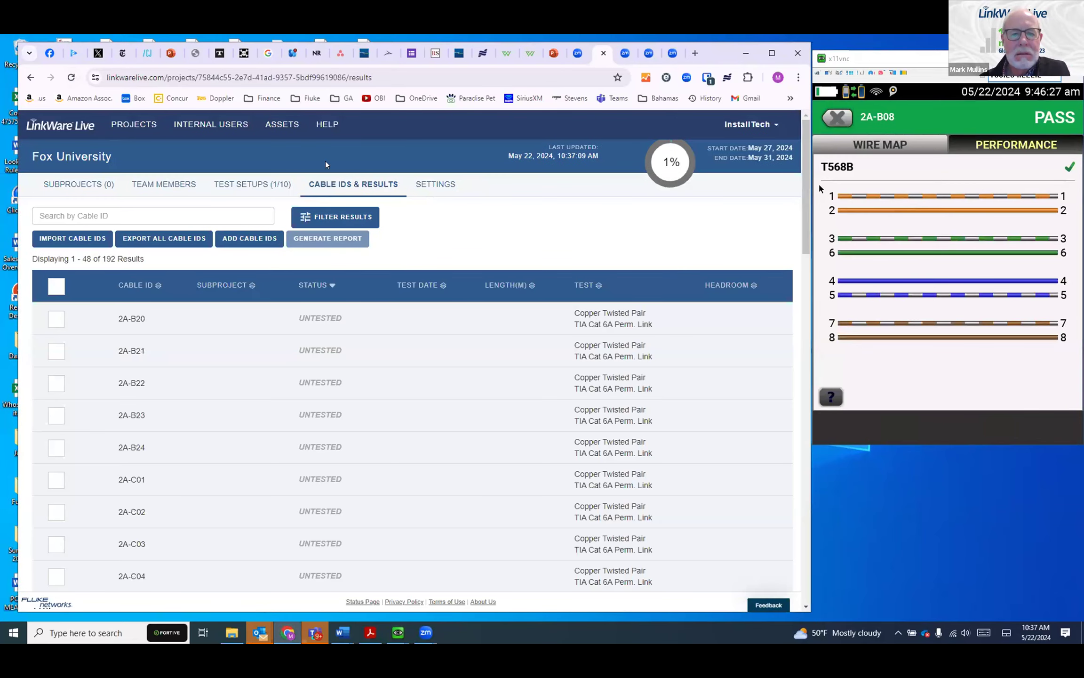
left_click_drag(806, 209, 800, 585)
left_click(767, 581)
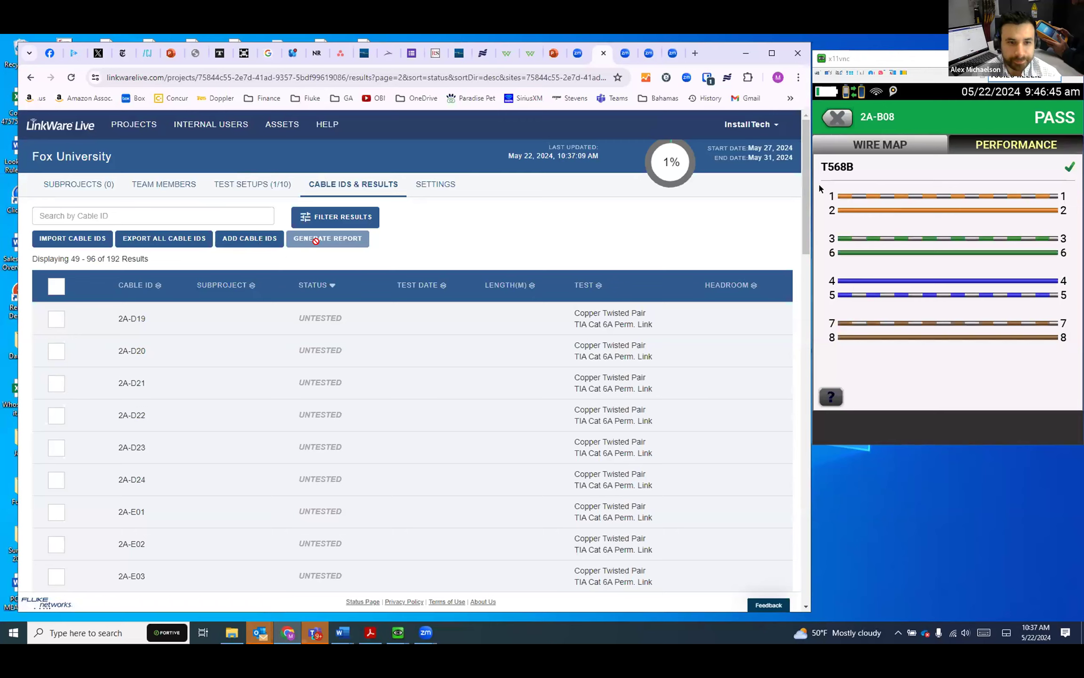
left_click_drag(807, 218, 824, 443)
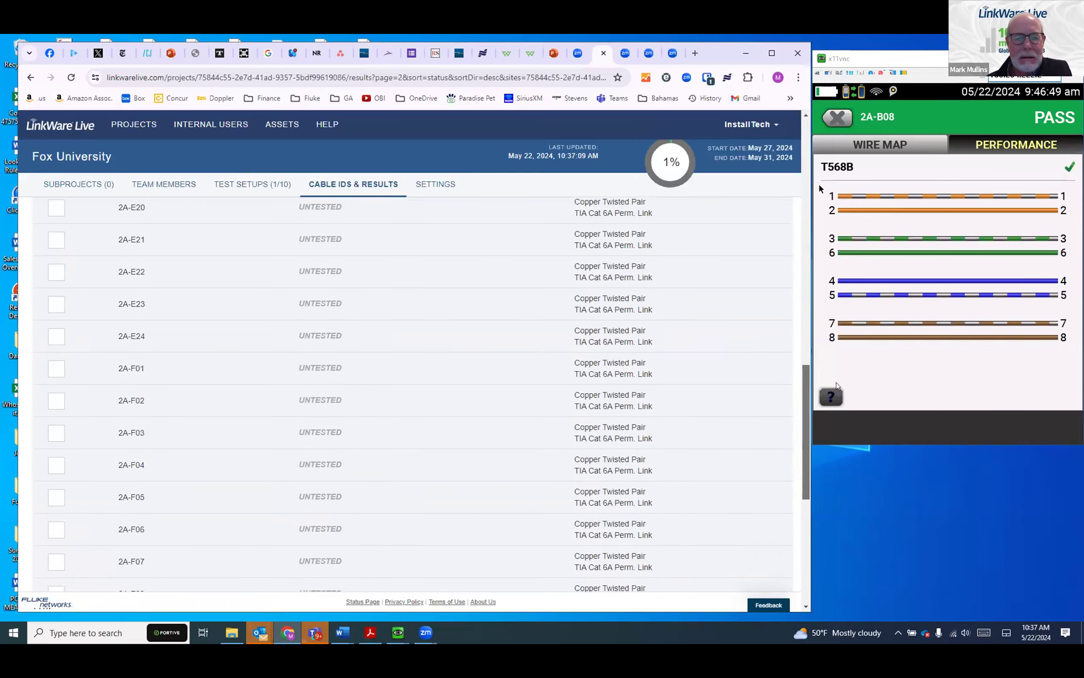
scroll(513, 504, "up", 15)
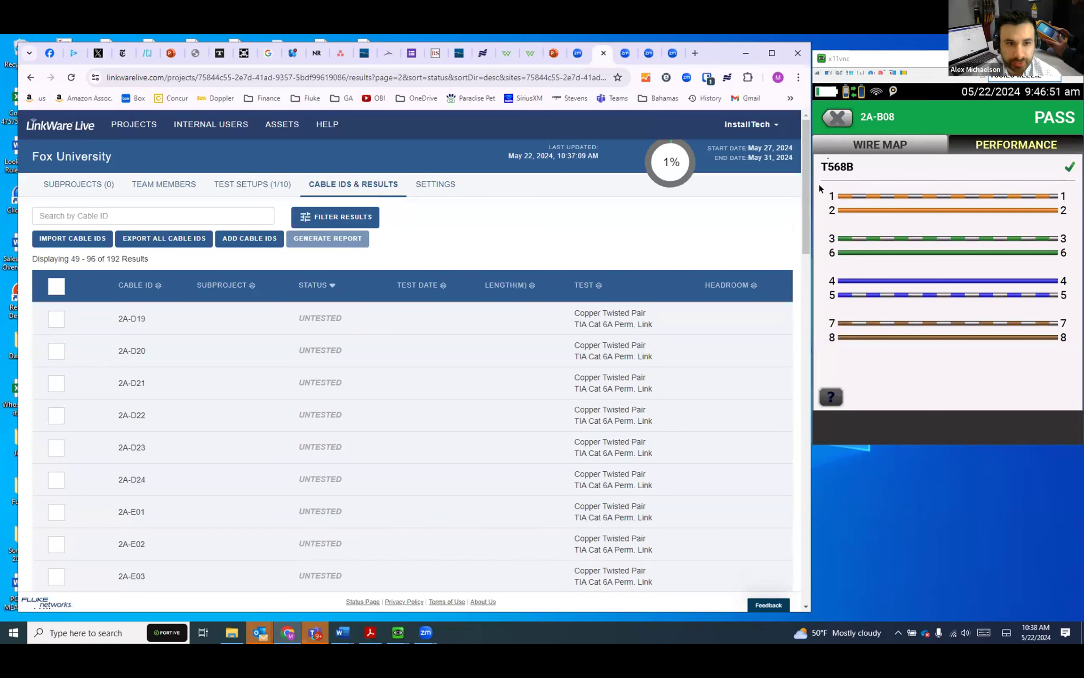
left_click_drag(806, 182, 843, 572)
scroll(801, 227, "down", 3)
left_click(692, 579)
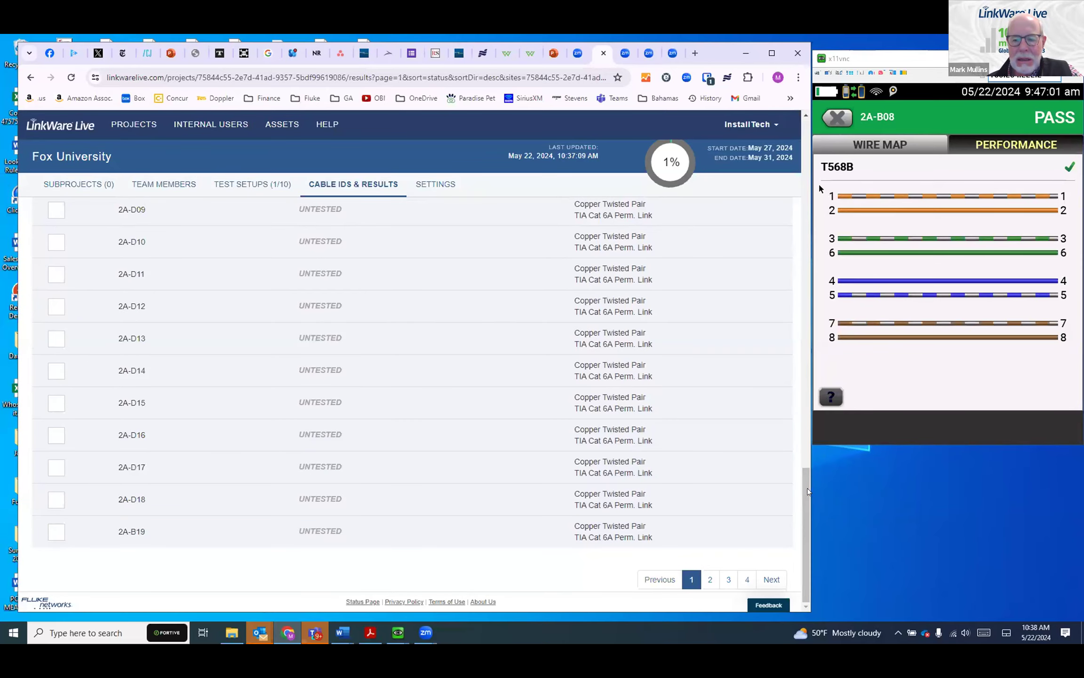
left_click_drag(805, 486, 779, 67)
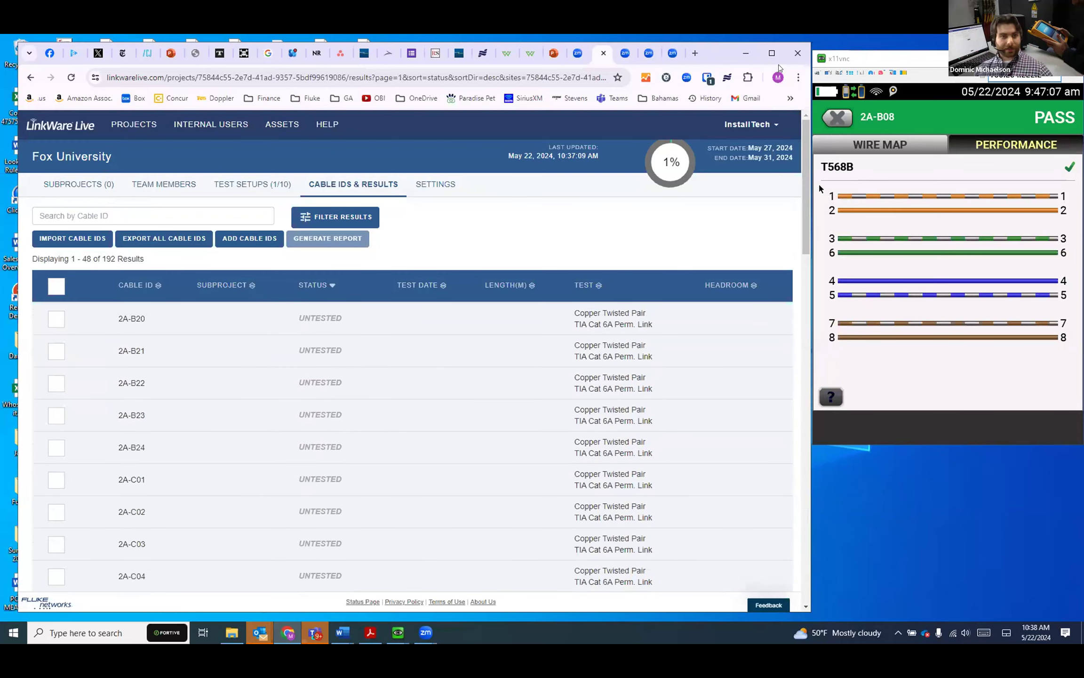
Enter 2B as the cable ID search text and filter the Fox University results to the Pass status
left_click(61, 212)
type("2B")
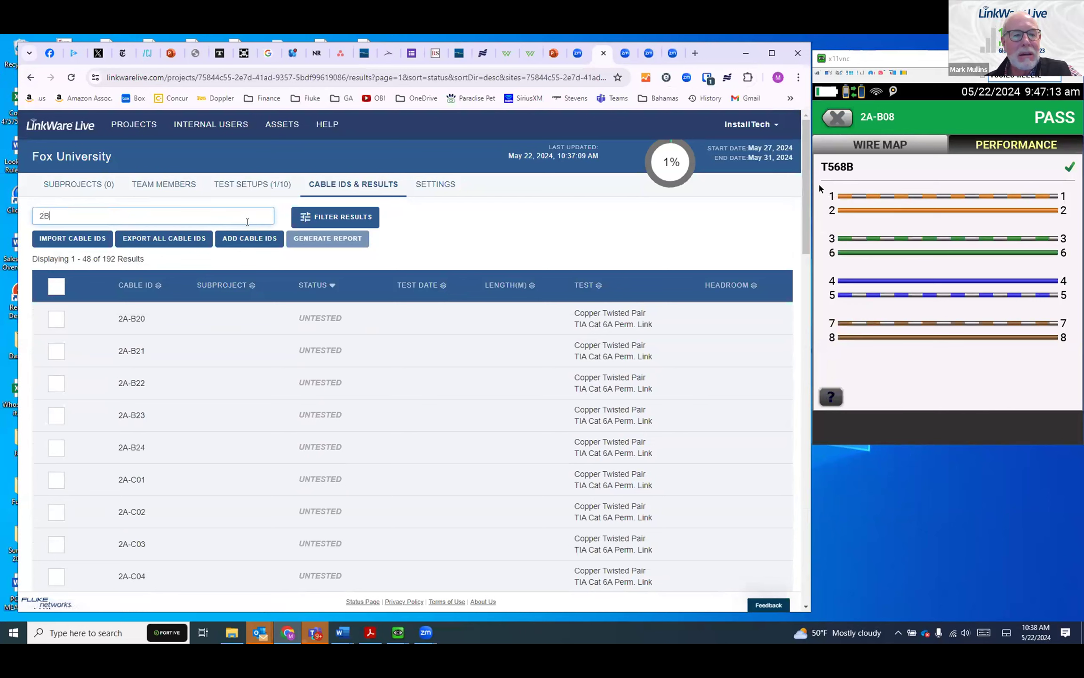
left_click(322, 219)
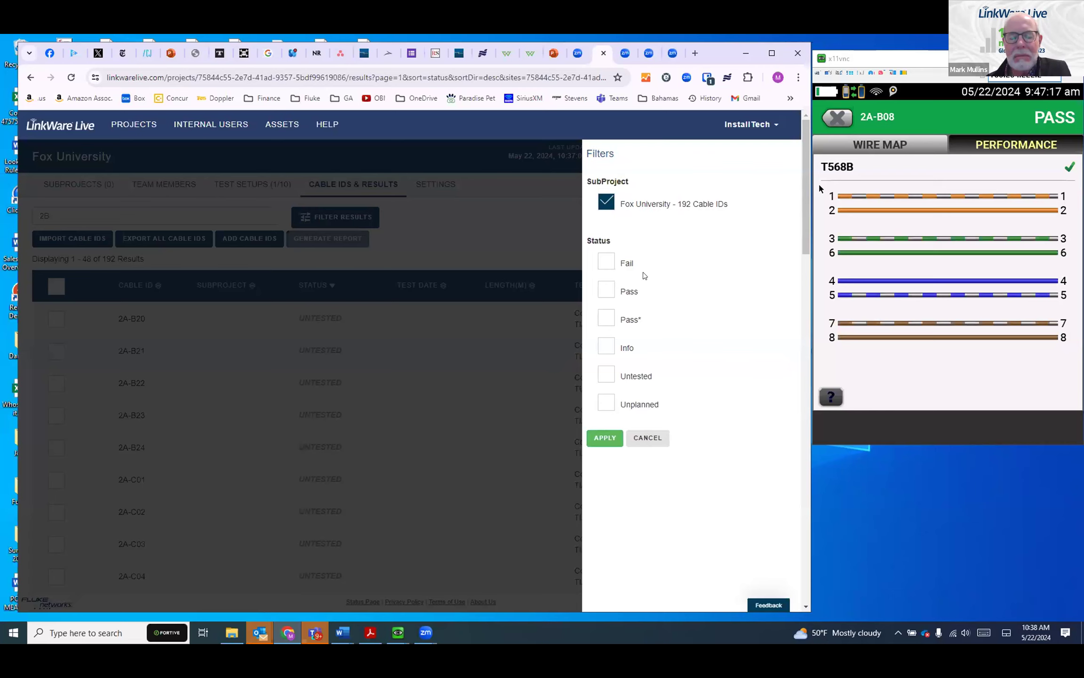
left_click(607, 290)
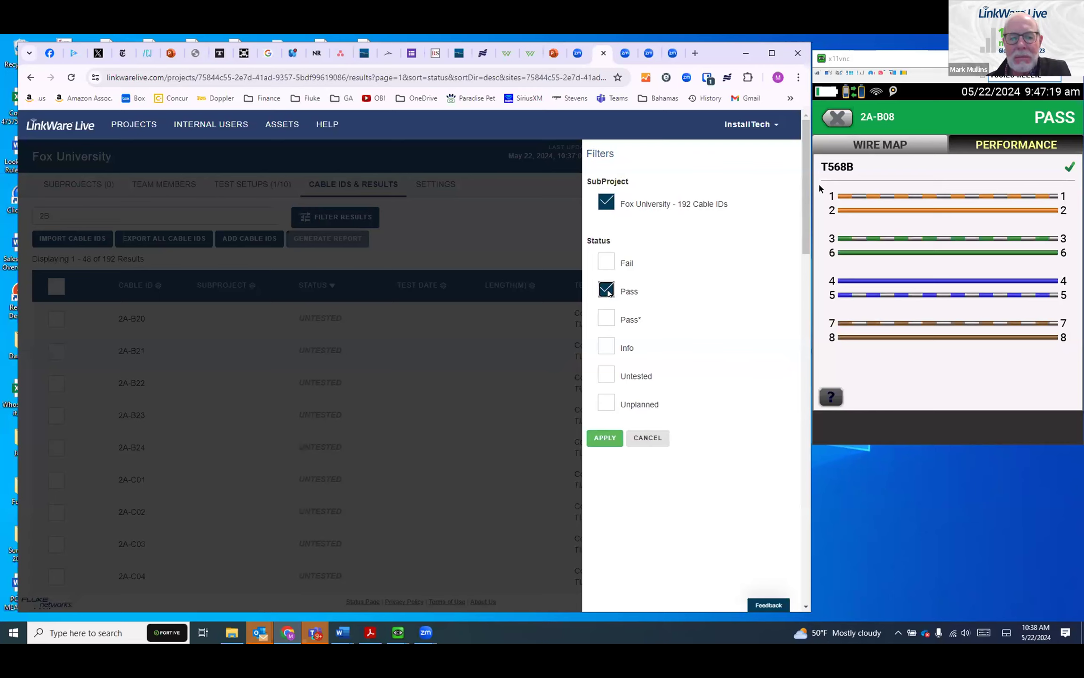
left_click(605, 437)
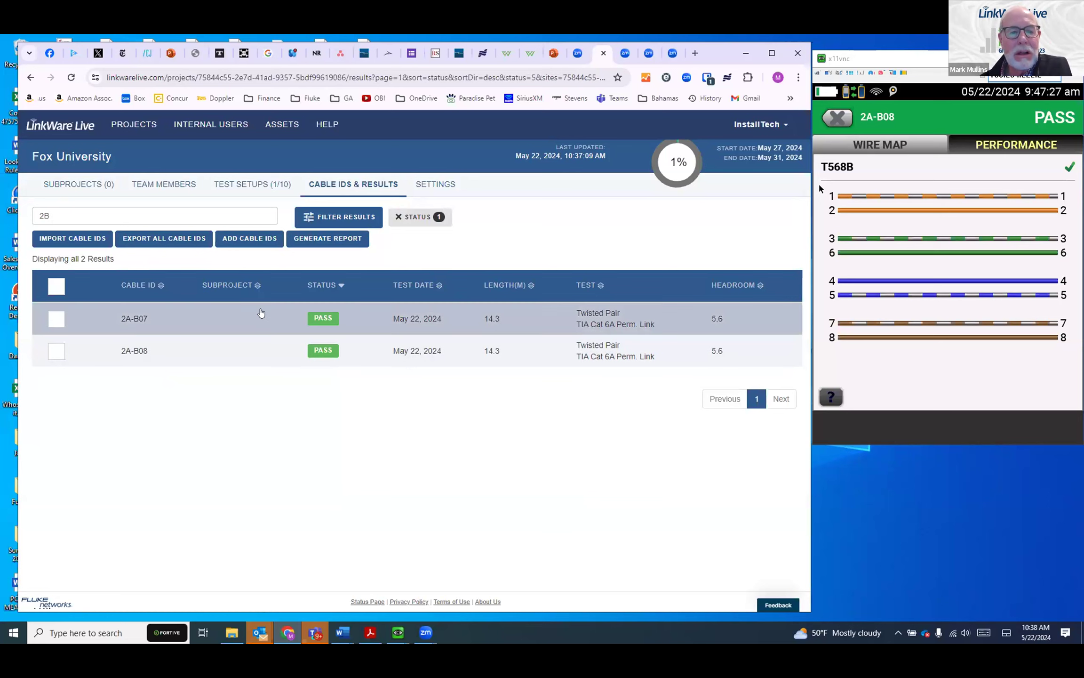
Examine the NEXT equipment details and worst margin measurements of cable 2A-B07, and return to the results list
left_click(348, 320)
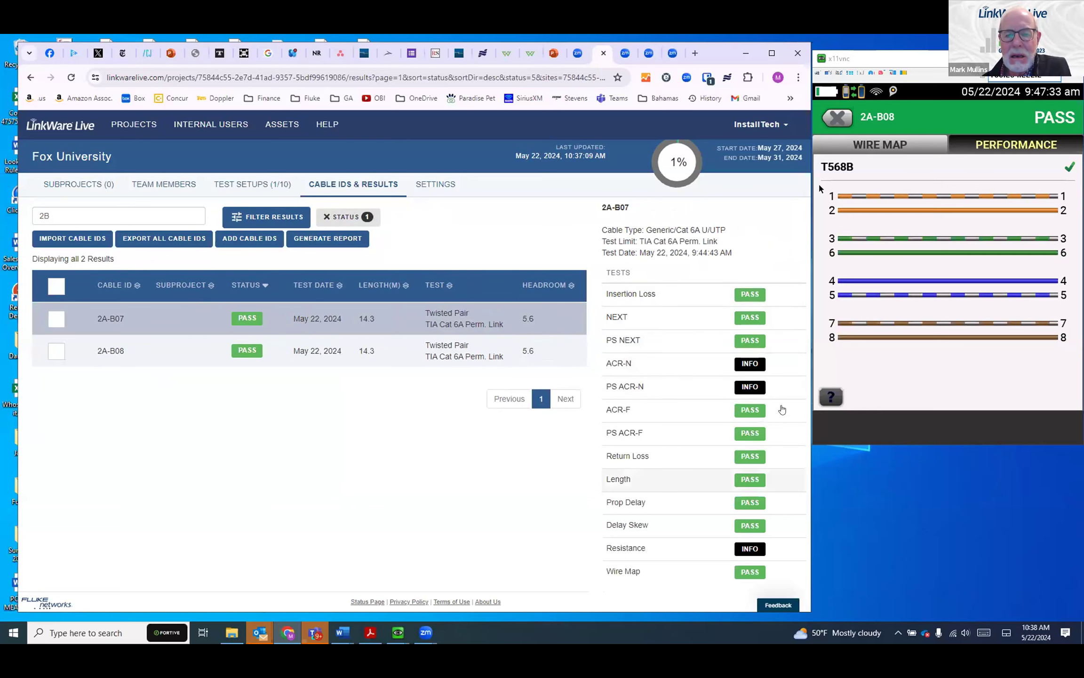
left_click(747, 318)
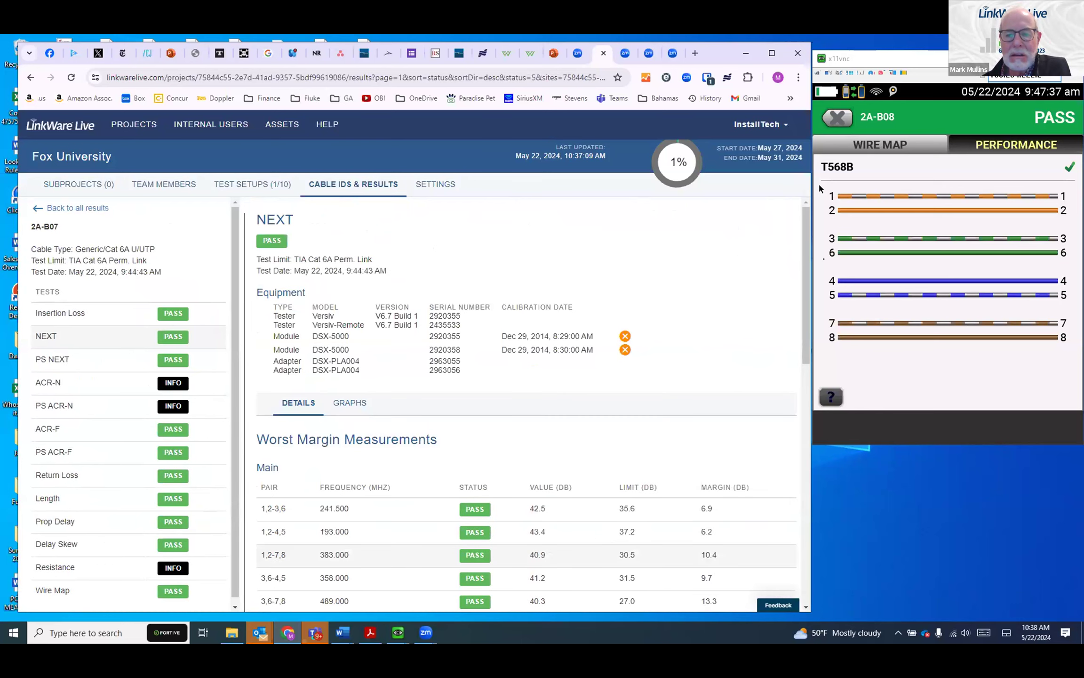
left_click_drag(804, 281, 798, 347)
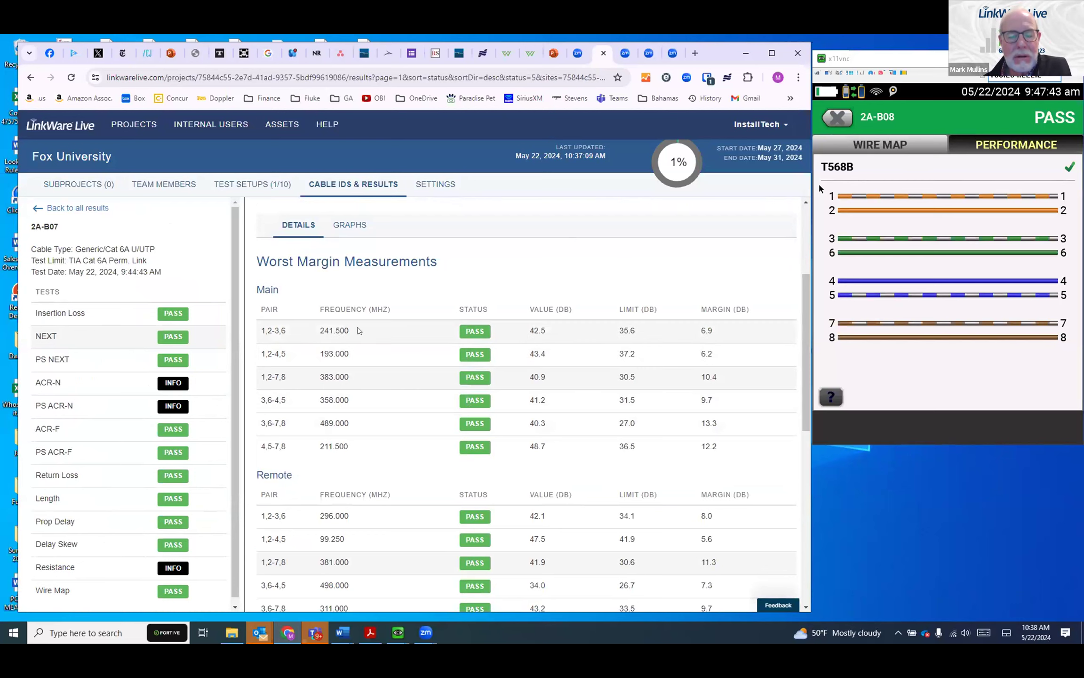
left_click_drag(804, 320, 817, 504)
left_click_drag(827, 552, 809, 226)
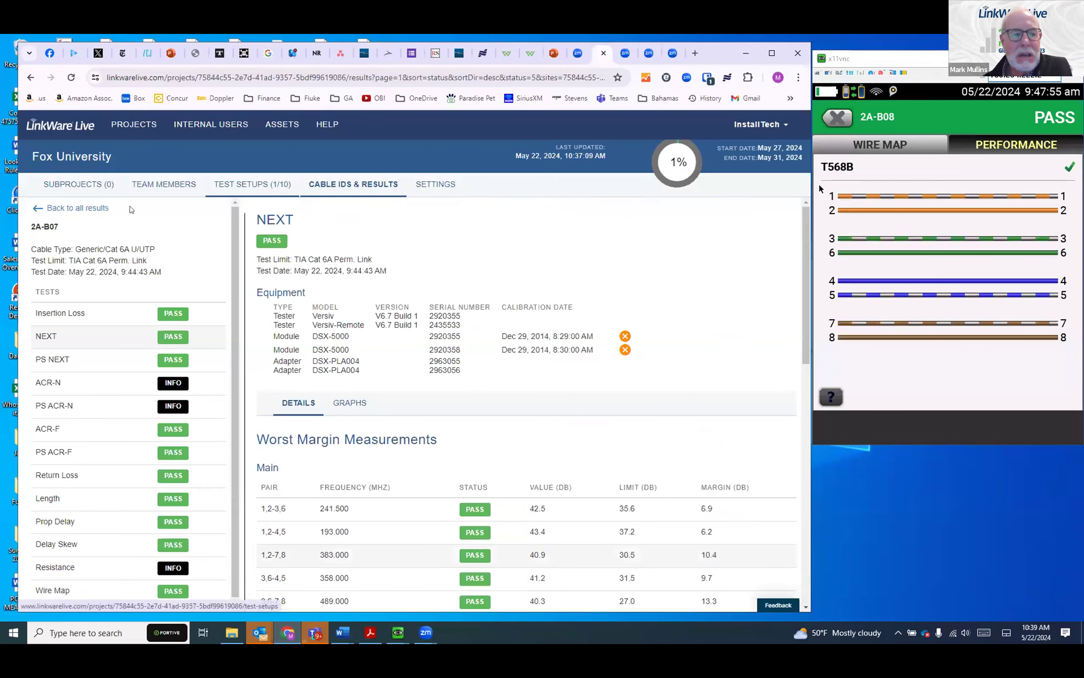
left_click(34, 209)
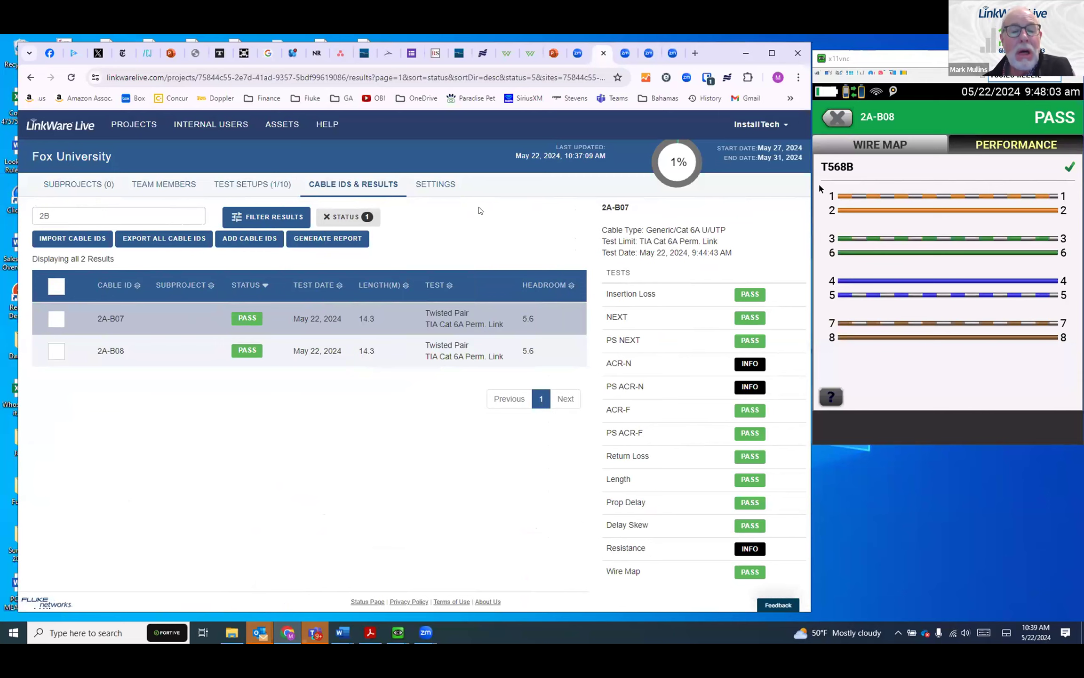
Generate a report for the filtered passing Fox University cable results
left_click(315, 238)
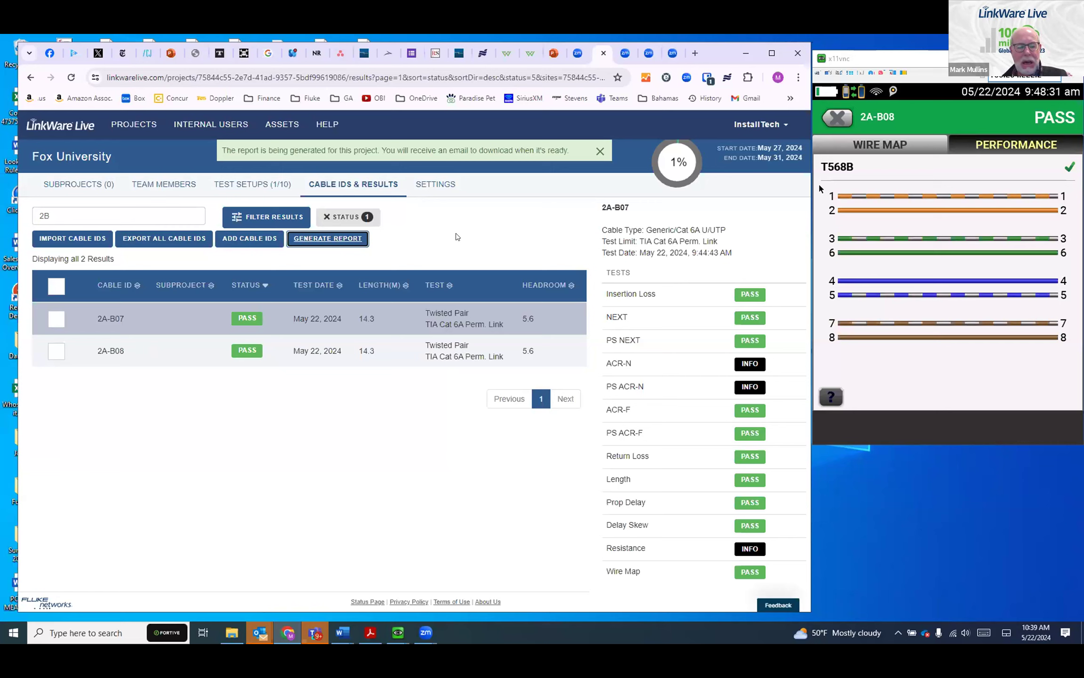
left_click(263, 634)
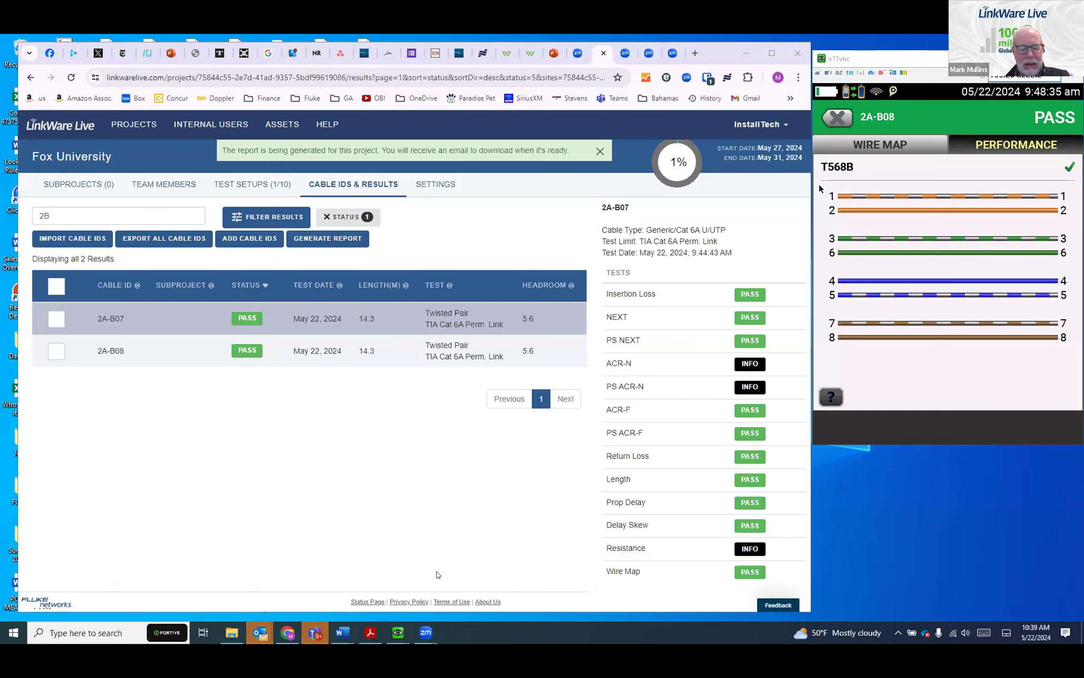
left_click(474, 509)
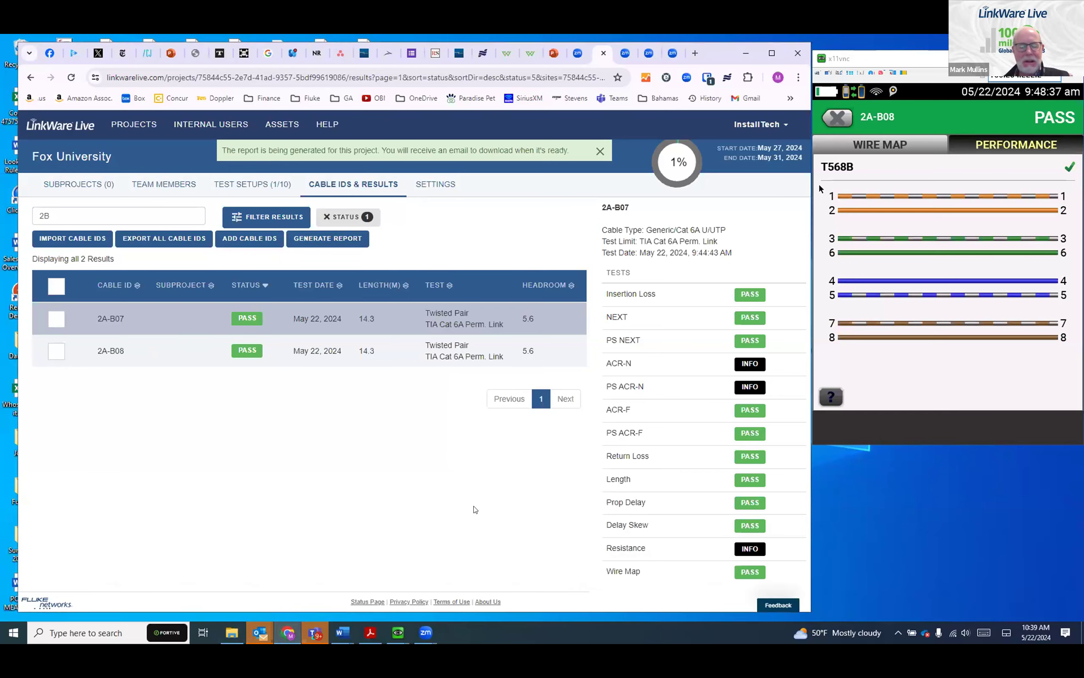